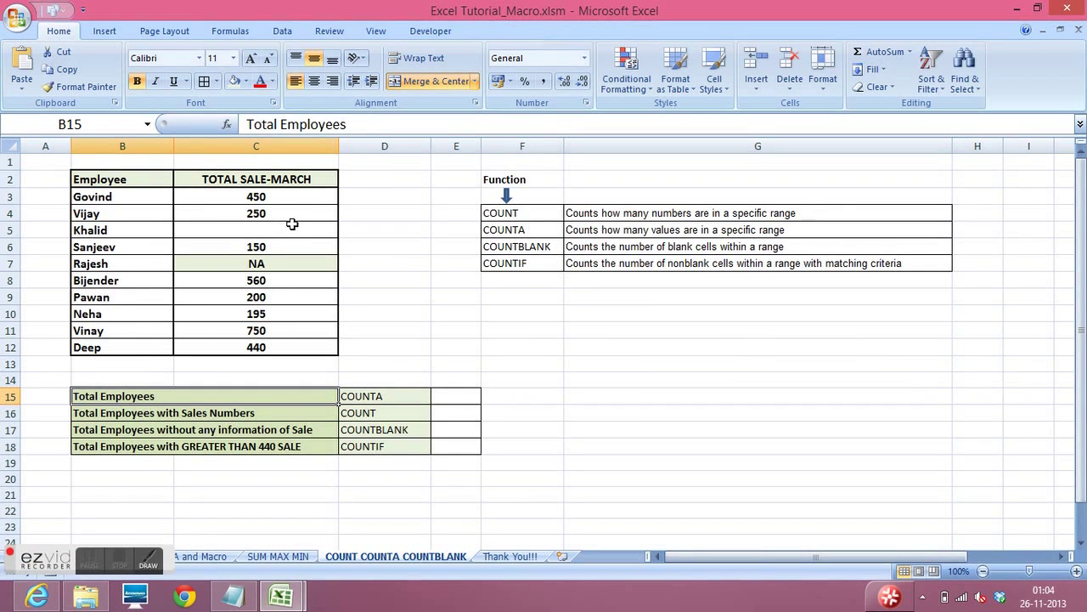
Point out the COUNT, COUNTA, COUNTBLANK and COUNTIF function names in the list
click(537, 215)
click(536, 231)
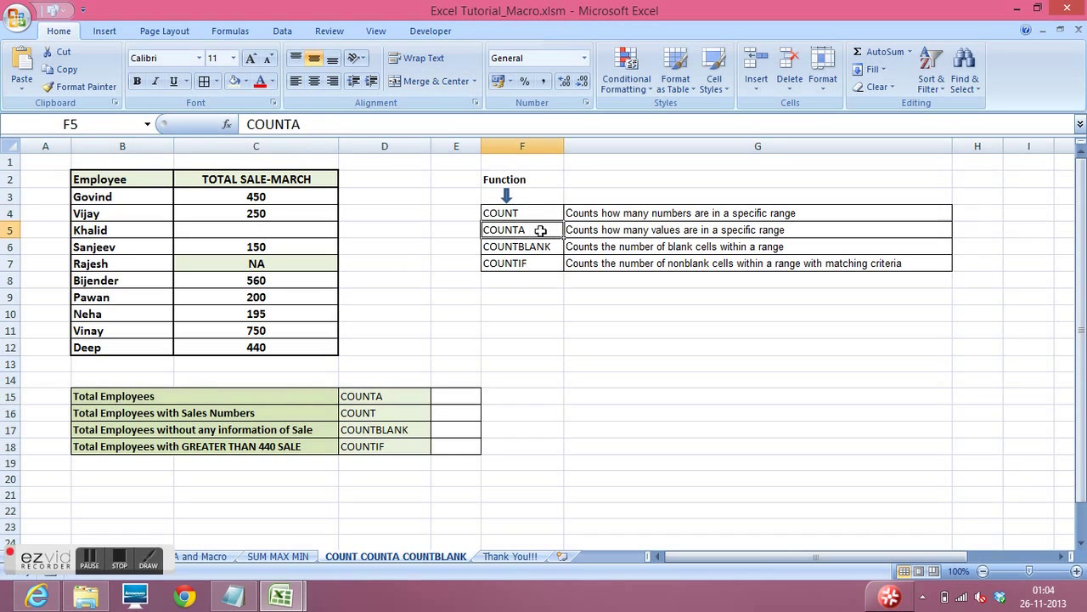
click(533, 248)
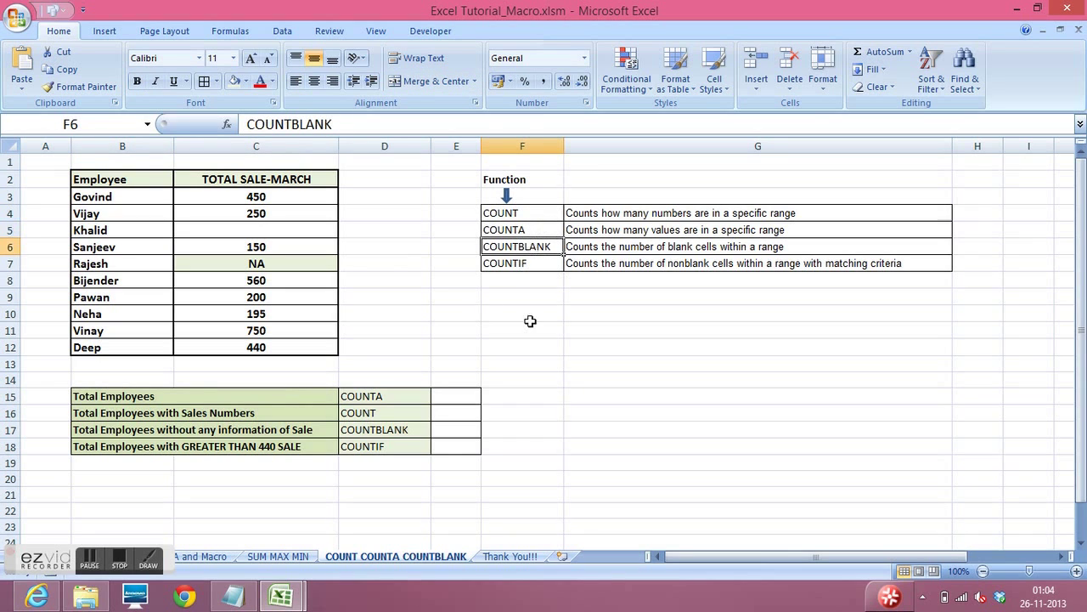
click(528, 265)
click(605, 298)
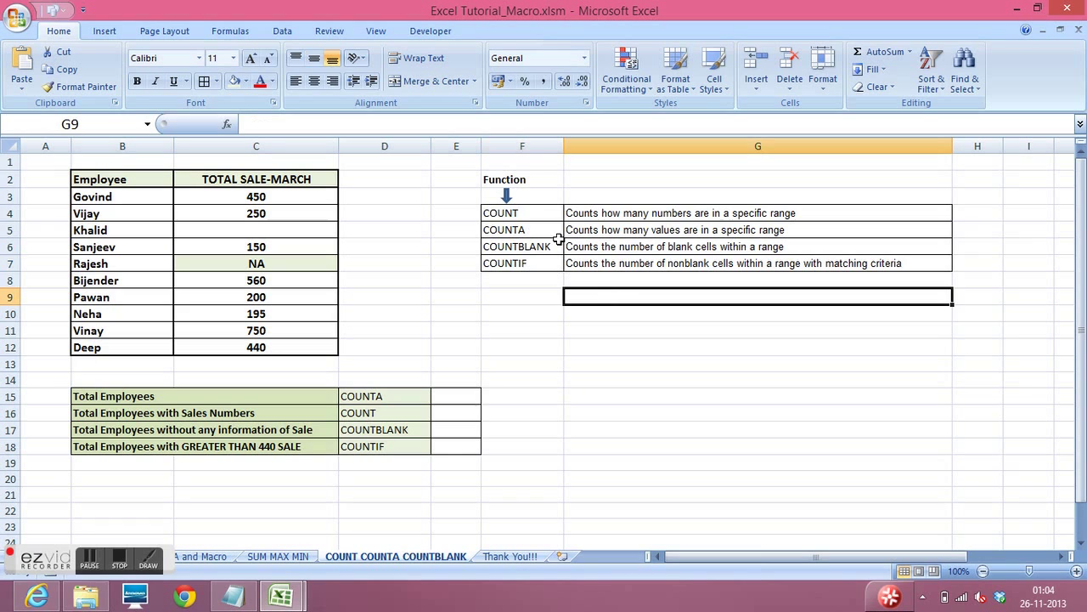
drag(527, 213, 537, 263)
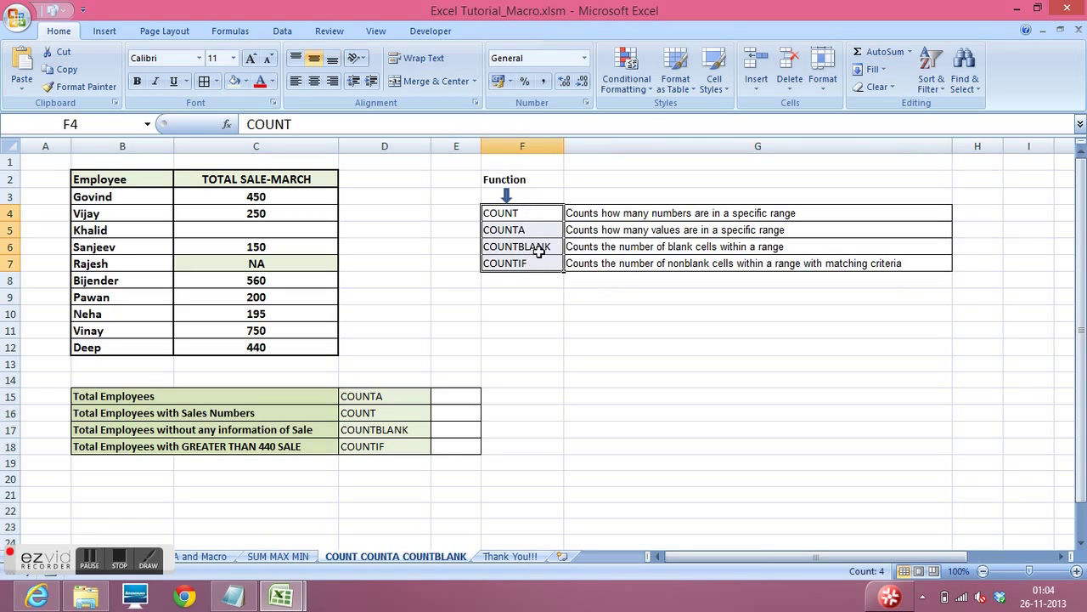
Show the description of each of the four counting functions in turn
click(546, 211)
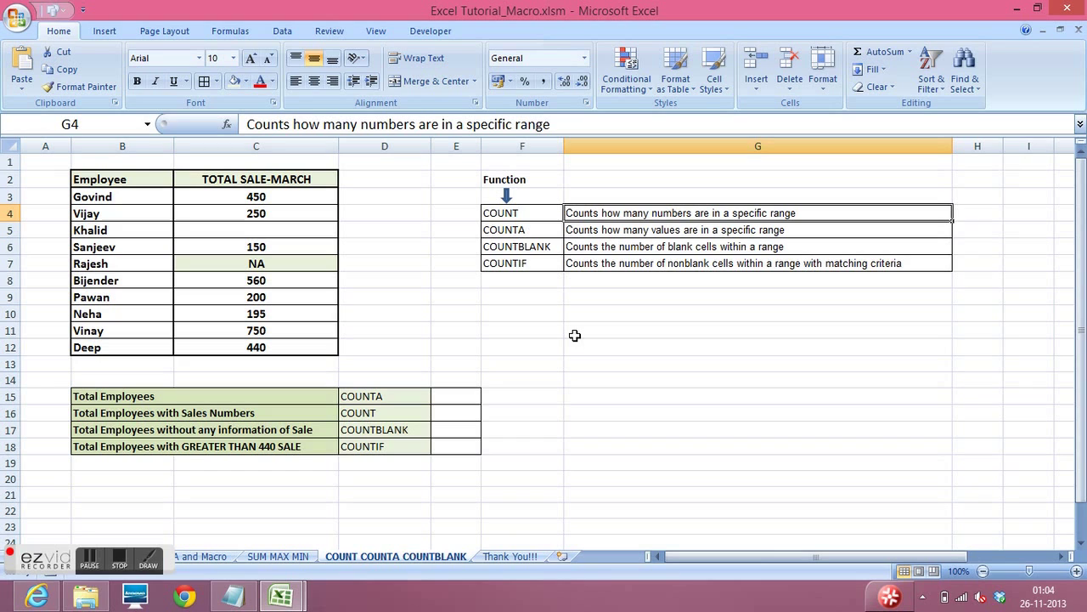
click(539, 231)
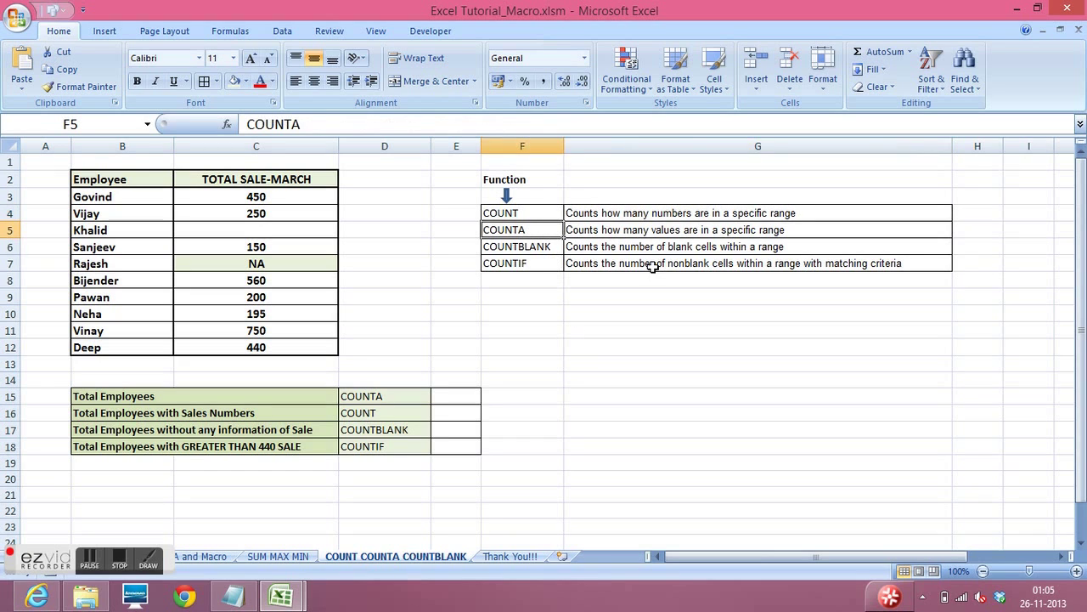
click(614, 229)
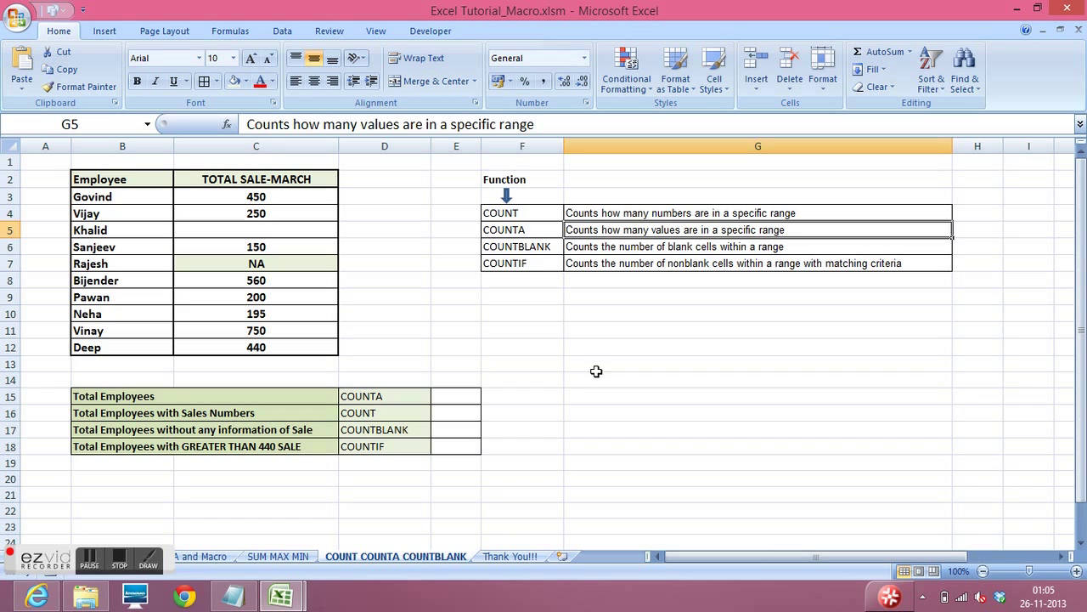
click(535, 247)
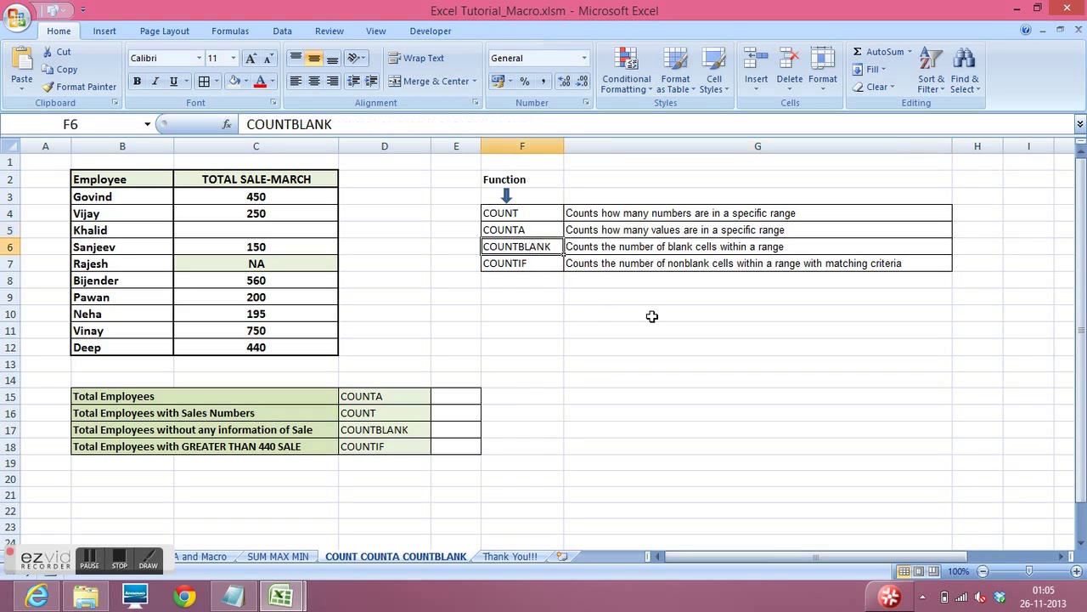
click(624, 246)
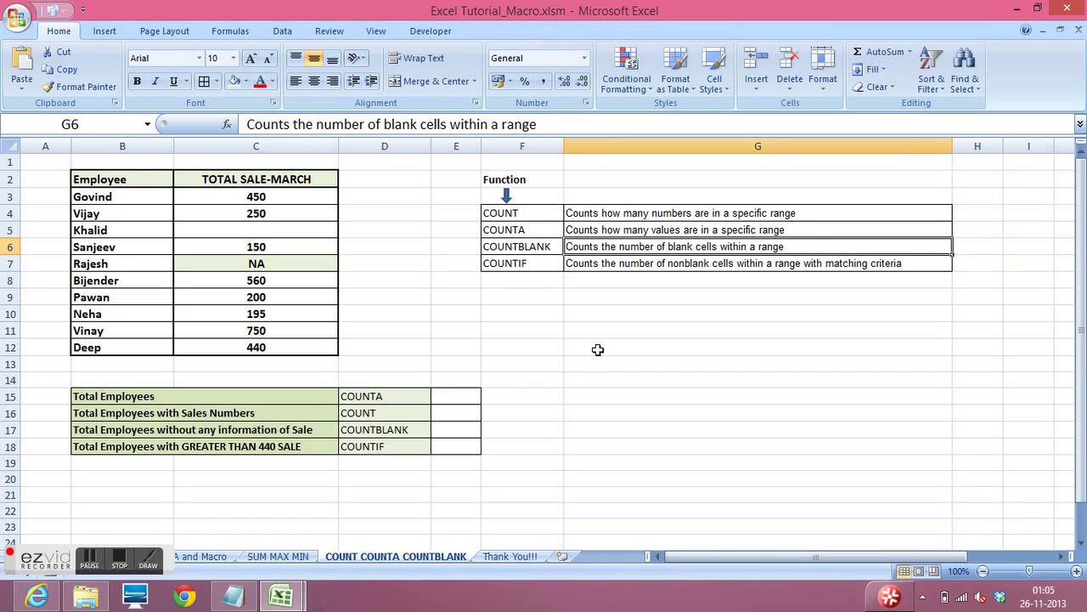
click(517, 265)
click(638, 262)
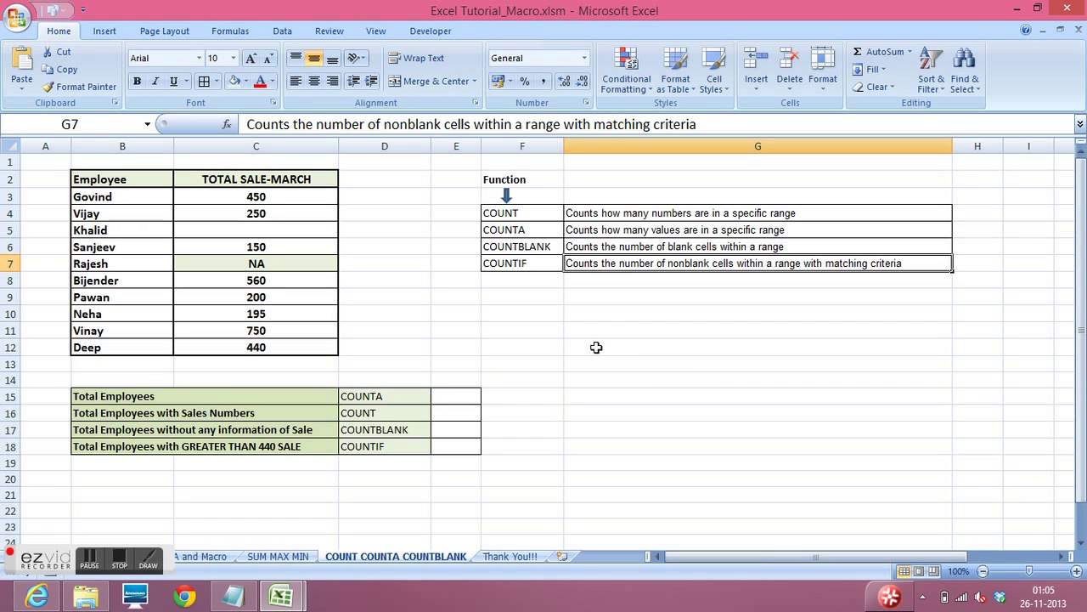
click(595, 347)
Highlight the employee sales table, its names and March sales columns, and the four summary questions
drag(111, 178, 325, 345)
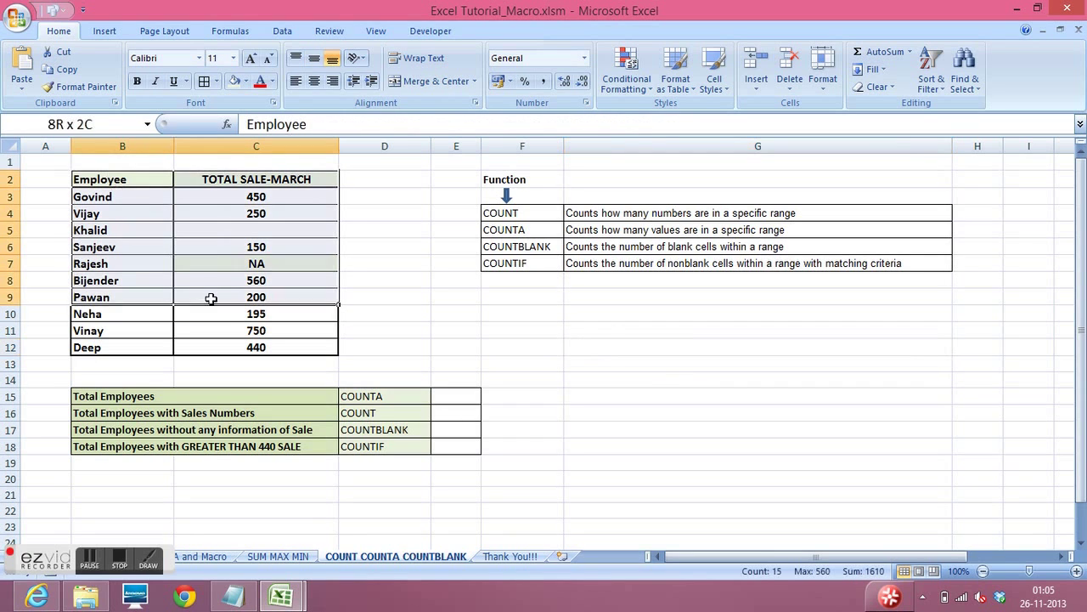
drag(145, 179, 145, 281)
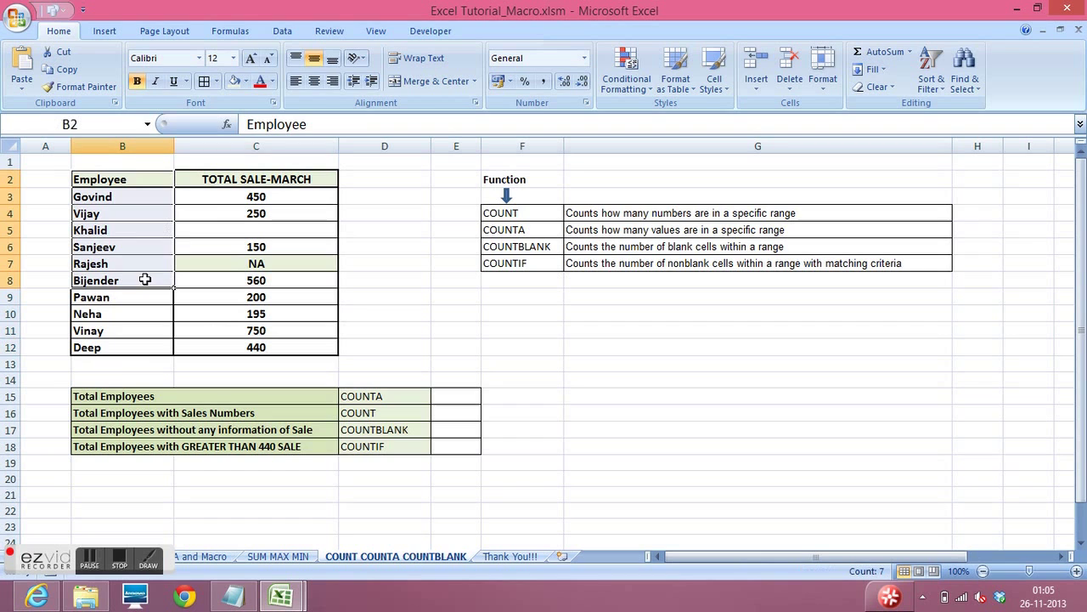
drag(231, 179, 232, 333)
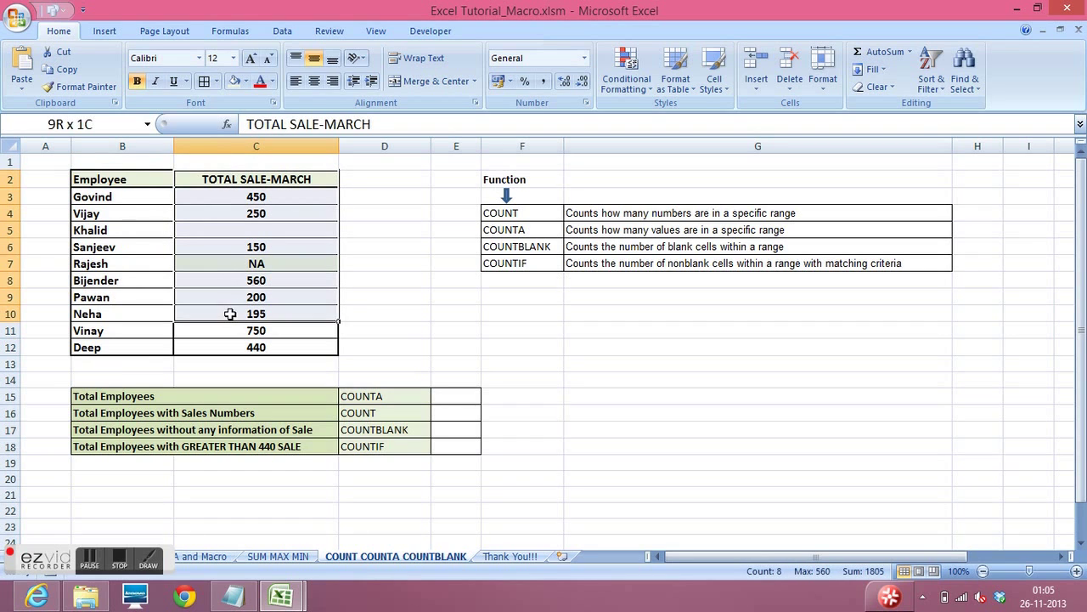
click(399, 326)
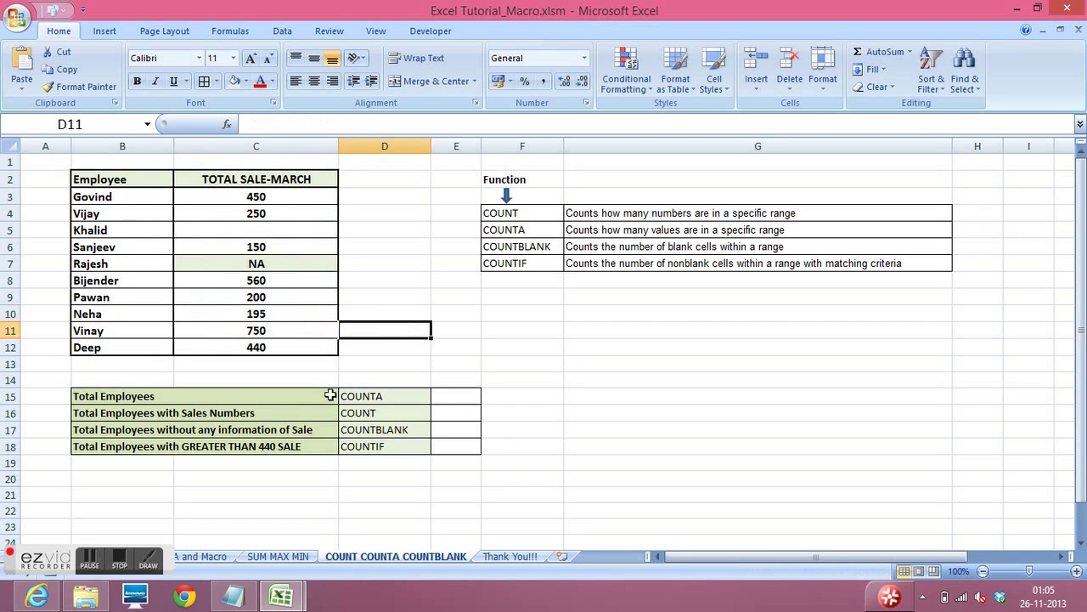
drag(284, 396, 283, 446)
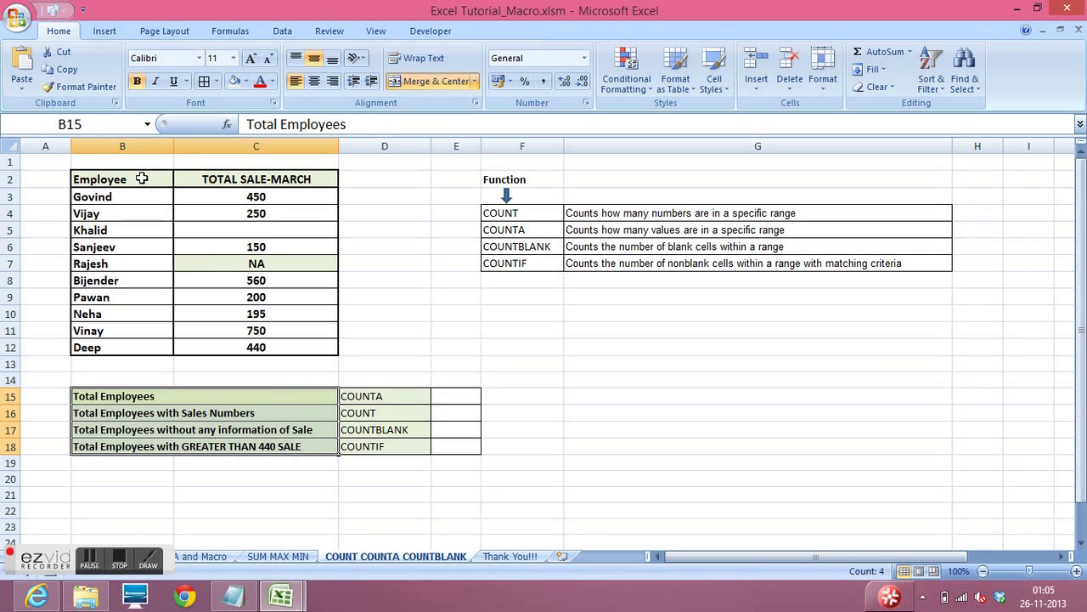
drag(143, 178, 261, 348)
click(384, 361)
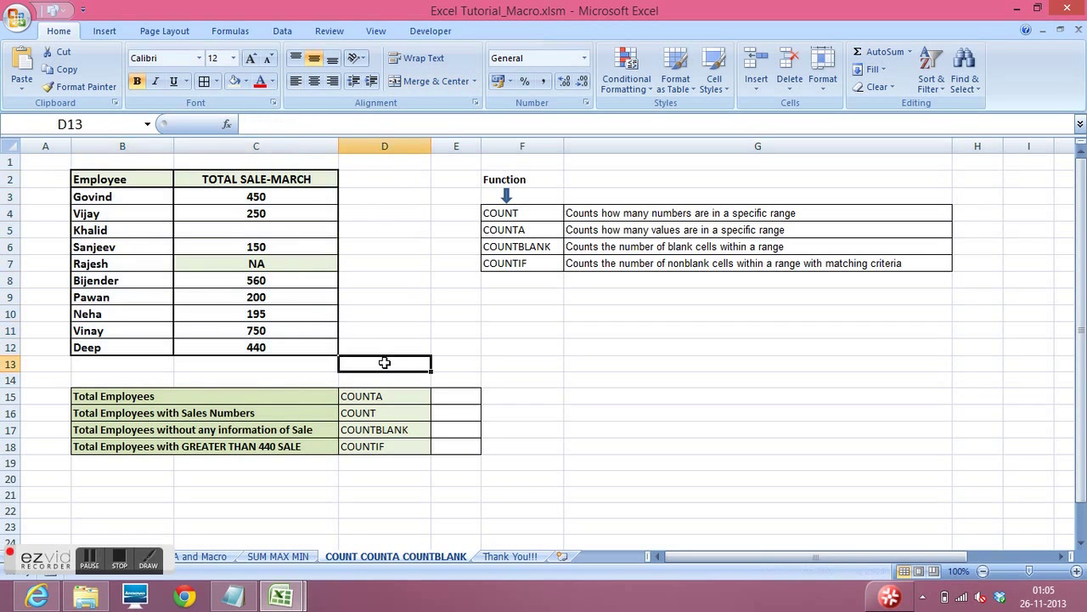
Match each summary question to its function: COUNTA, COUNT, COUNTBLANK and COUNTIF
click(296, 397)
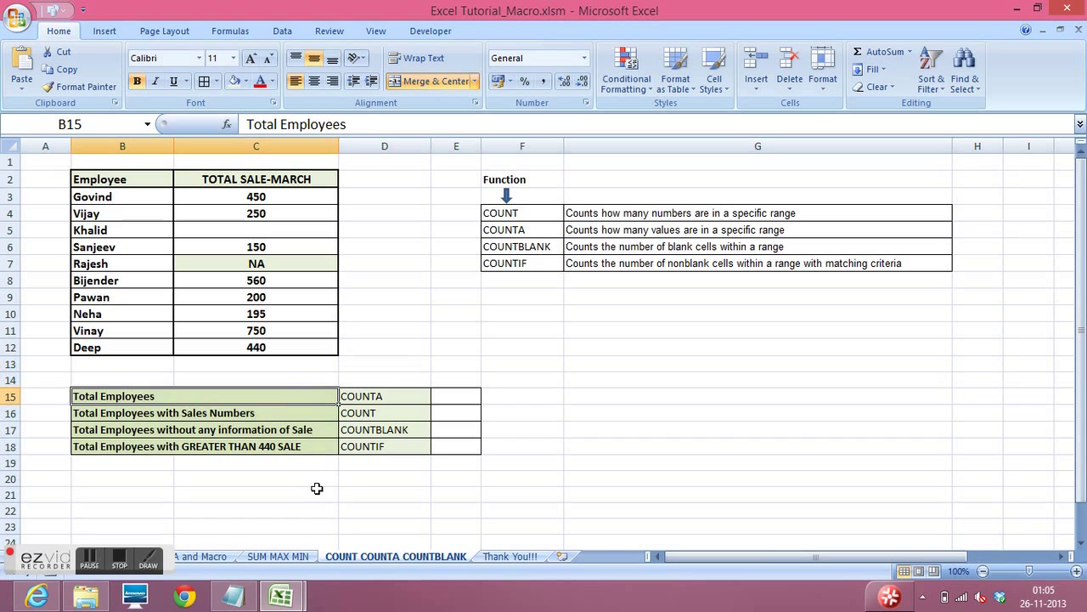
click(391, 398)
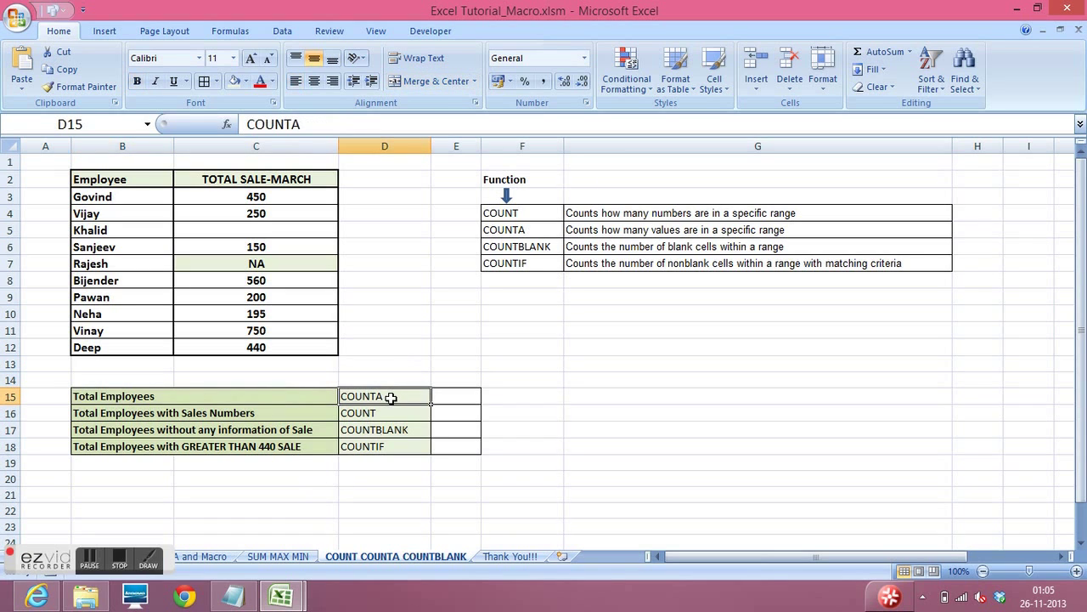
click(263, 413)
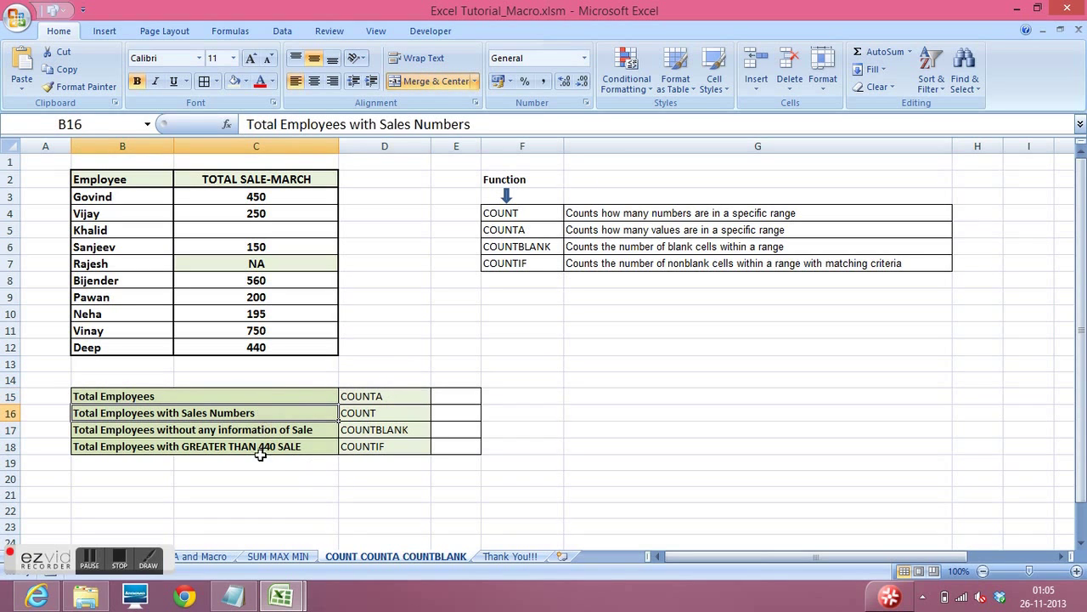
click(407, 416)
click(298, 433)
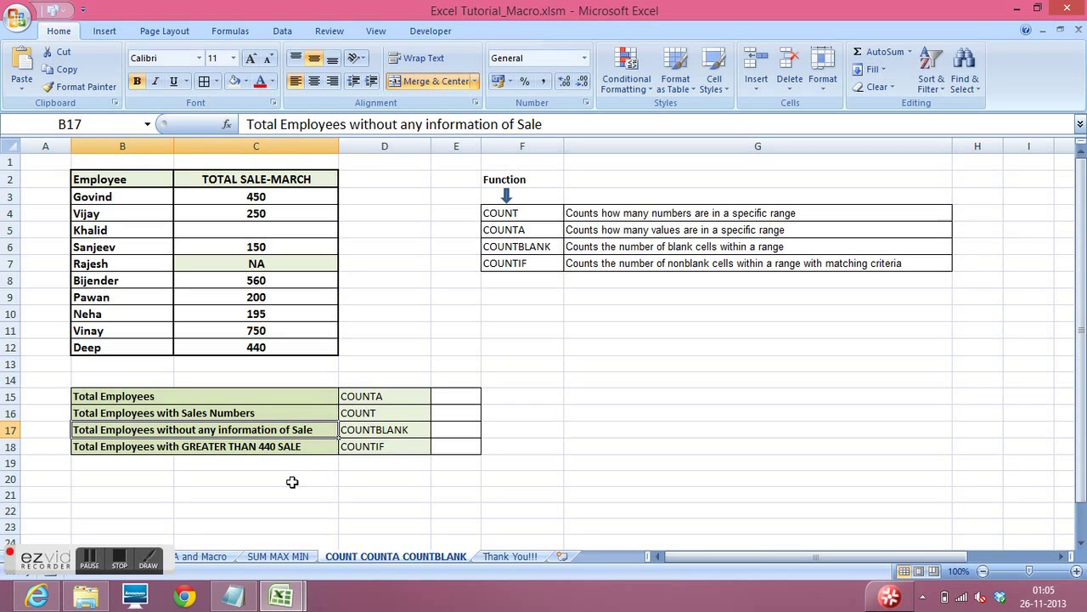
click(401, 430)
click(281, 448)
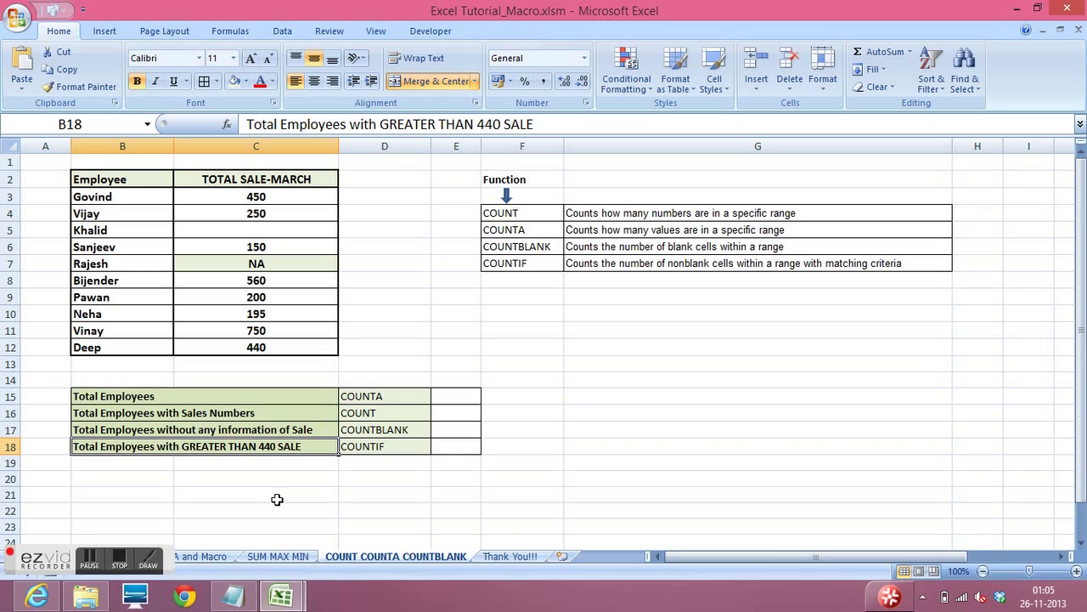
click(399, 449)
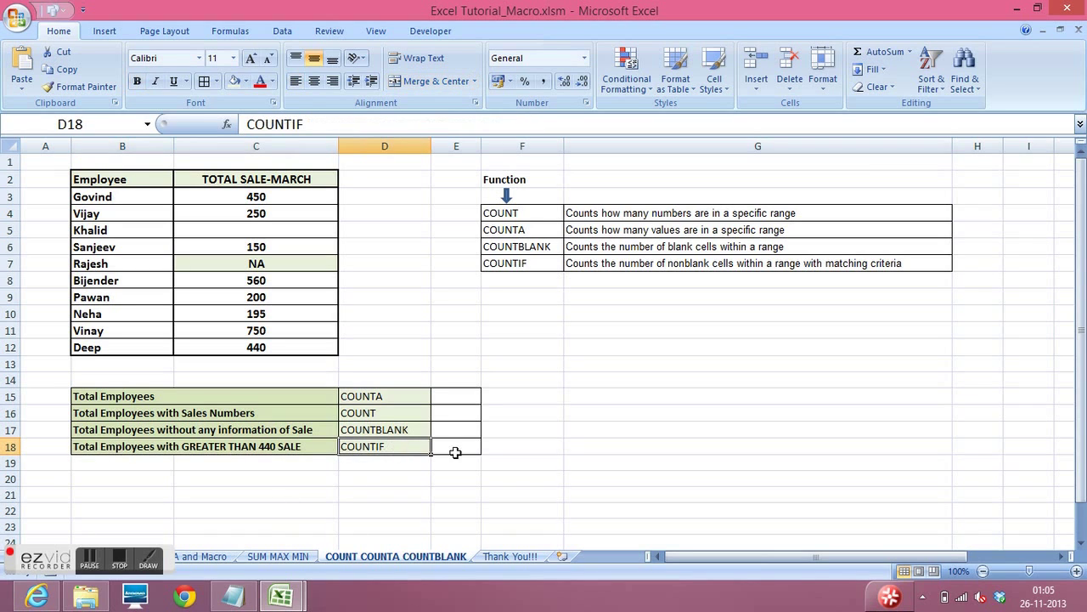
click(591, 408)
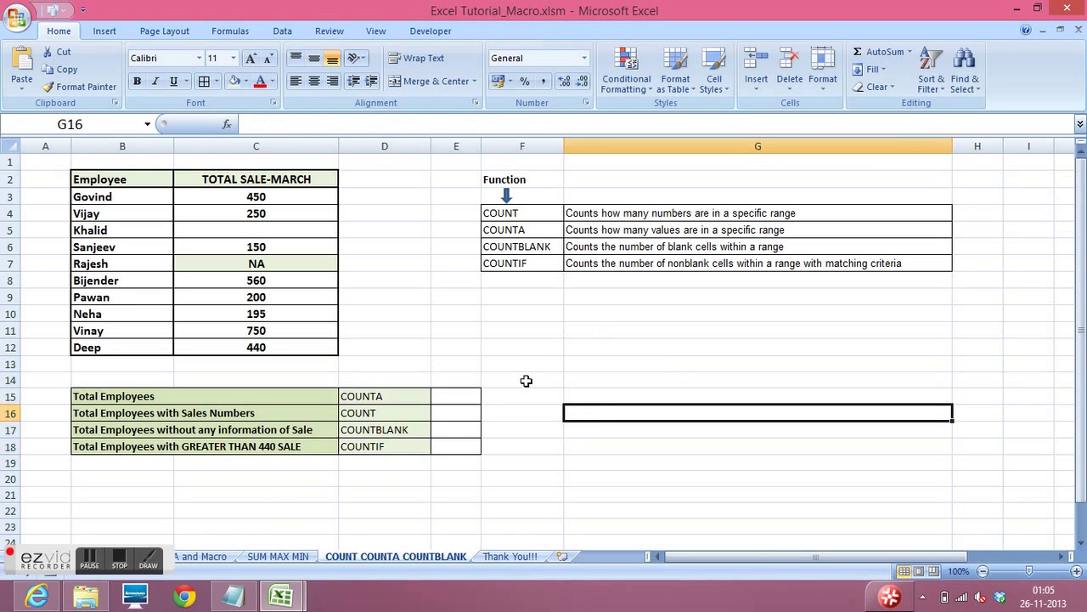
Enter =COUNTA(B3:B12) in E15 to count the employee names
click(457, 396)
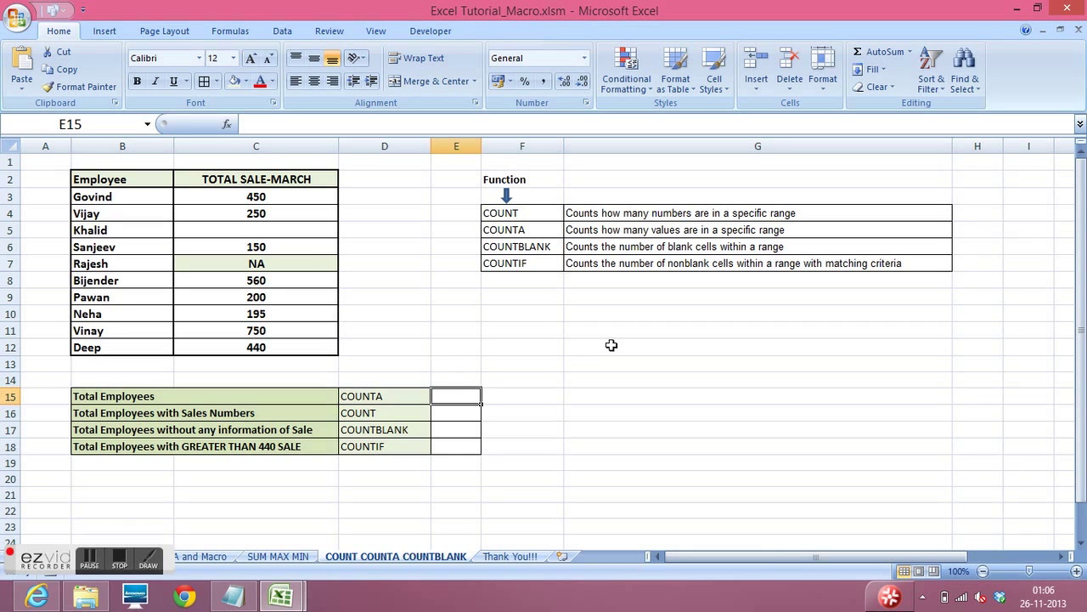
text(=count)
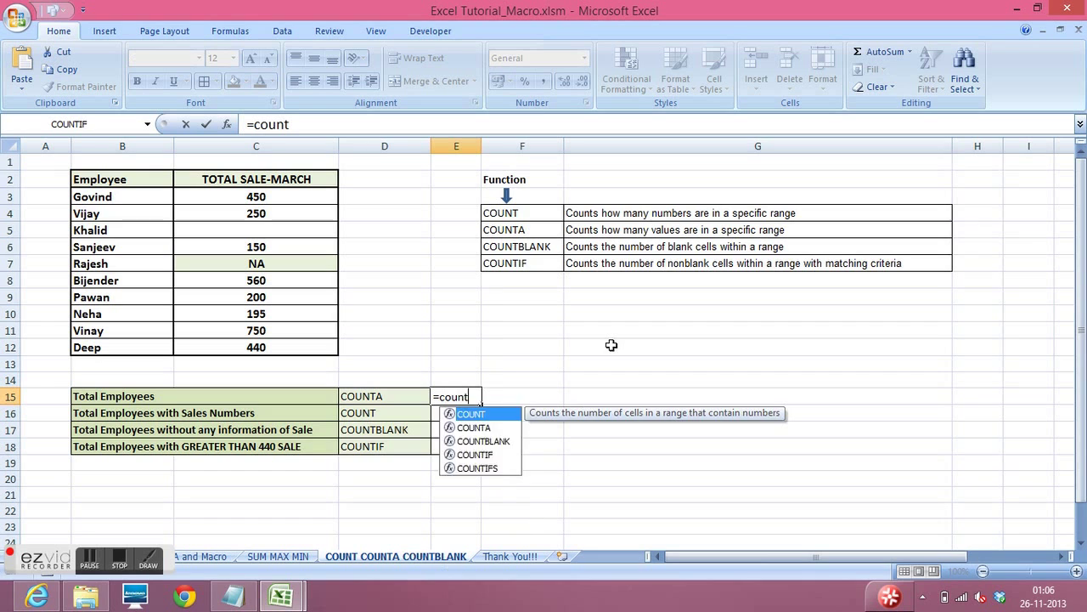
text(a()
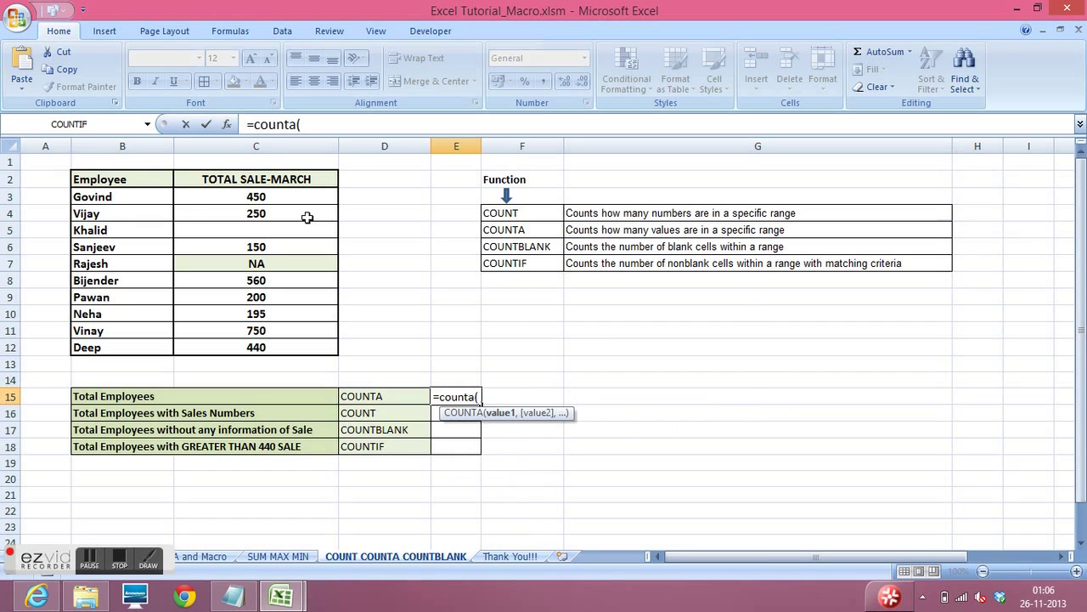
drag(108, 197, 123, 339)
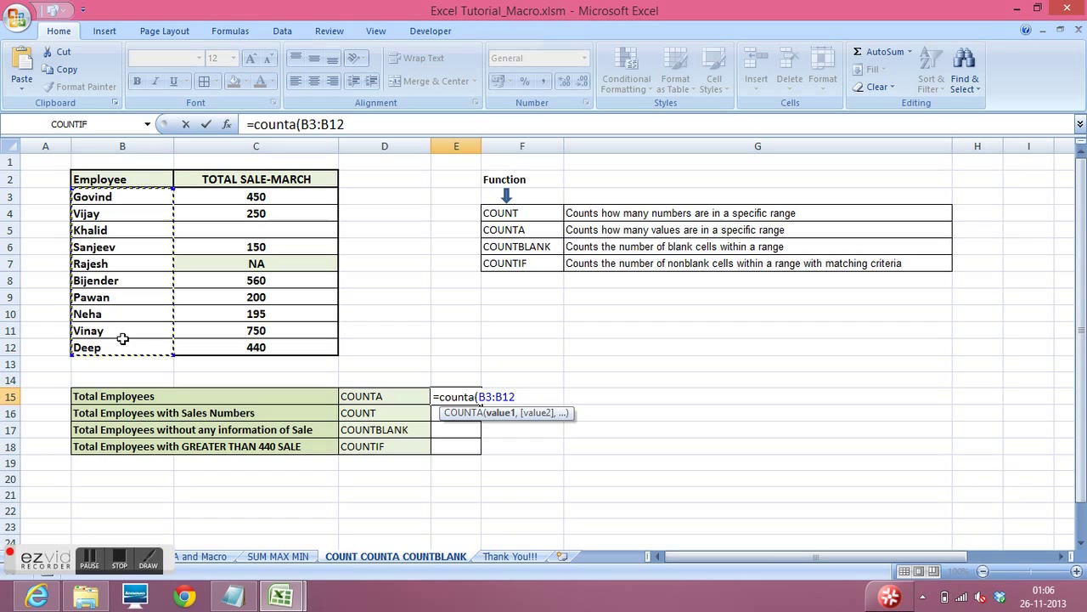
text())
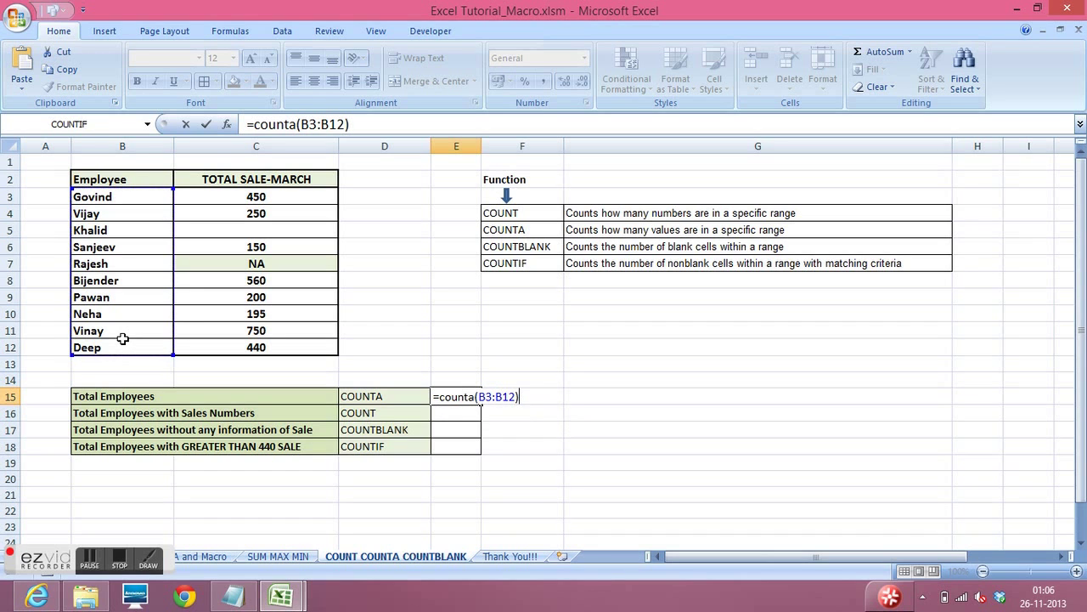
key(Return)
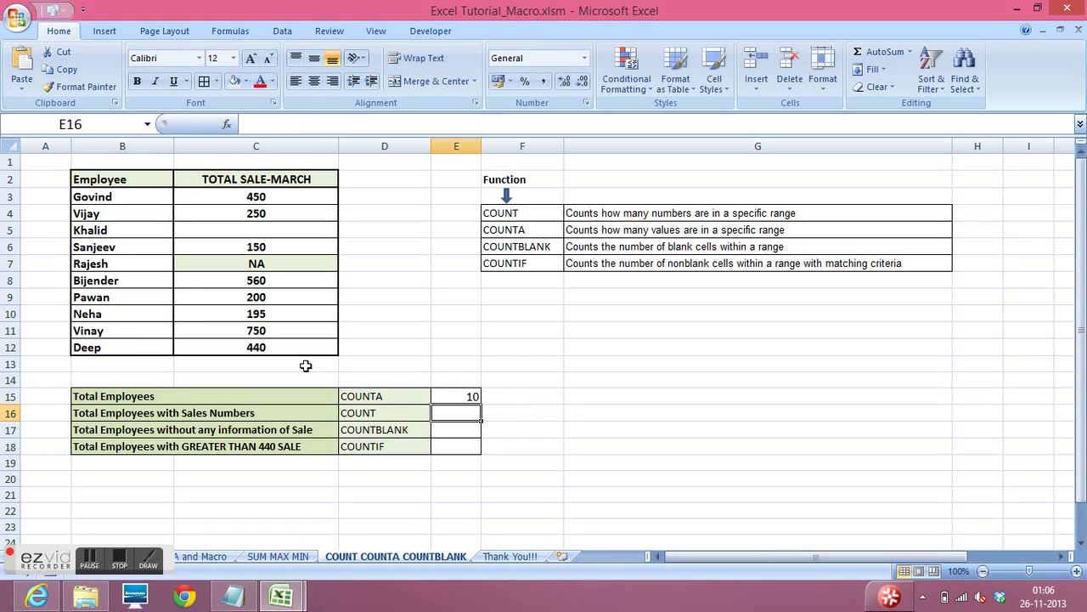
Confirm the 10 in E15 against the highlighted employee names, then highlight sales figures C3:C12
click(457, 396)
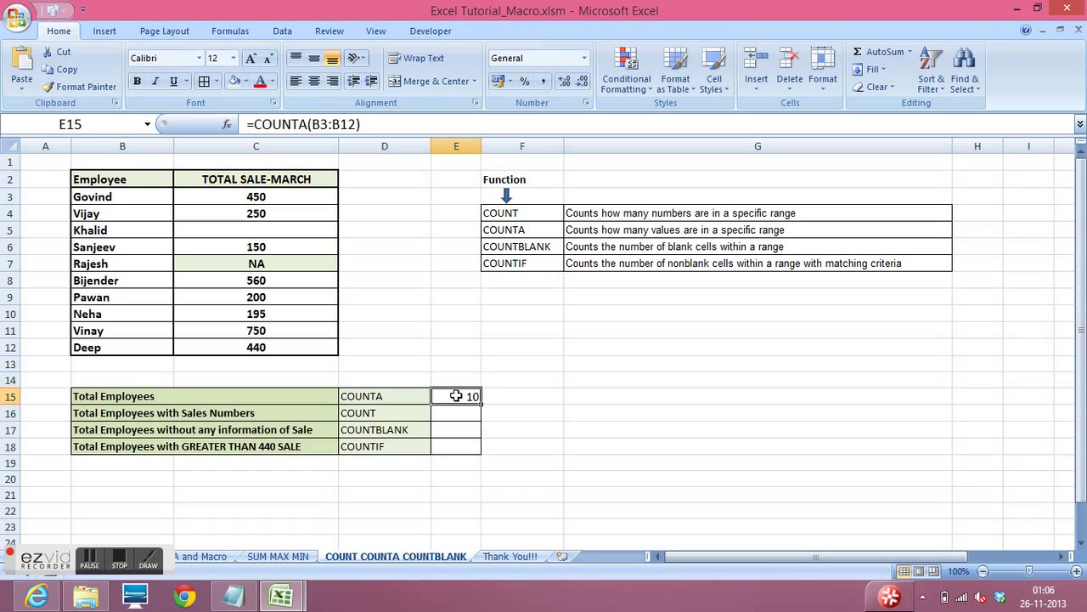
drag(138, 197, 147, 345)
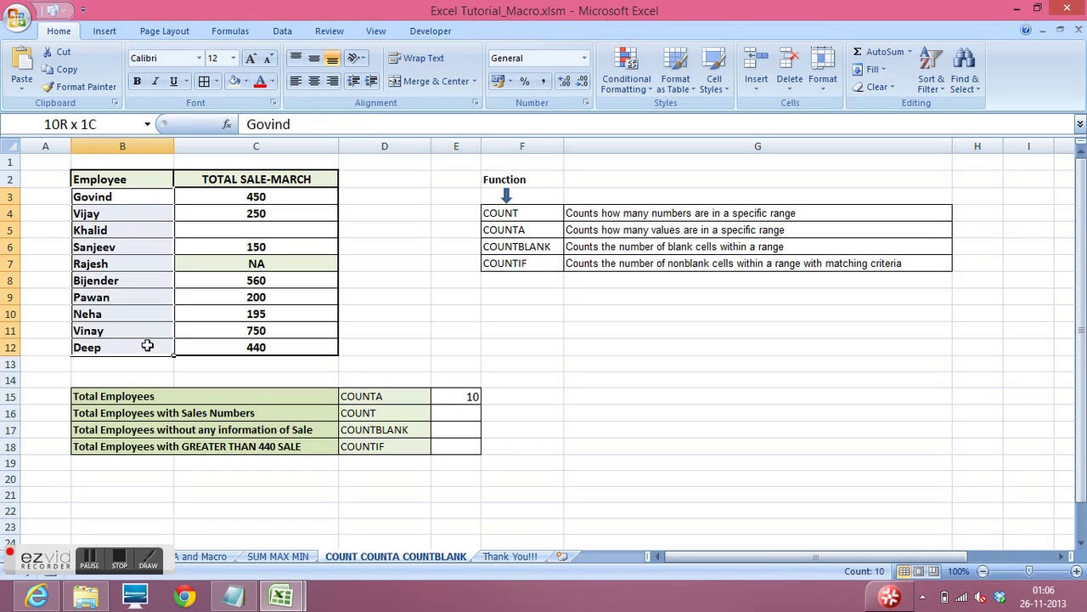
click(528, 396)
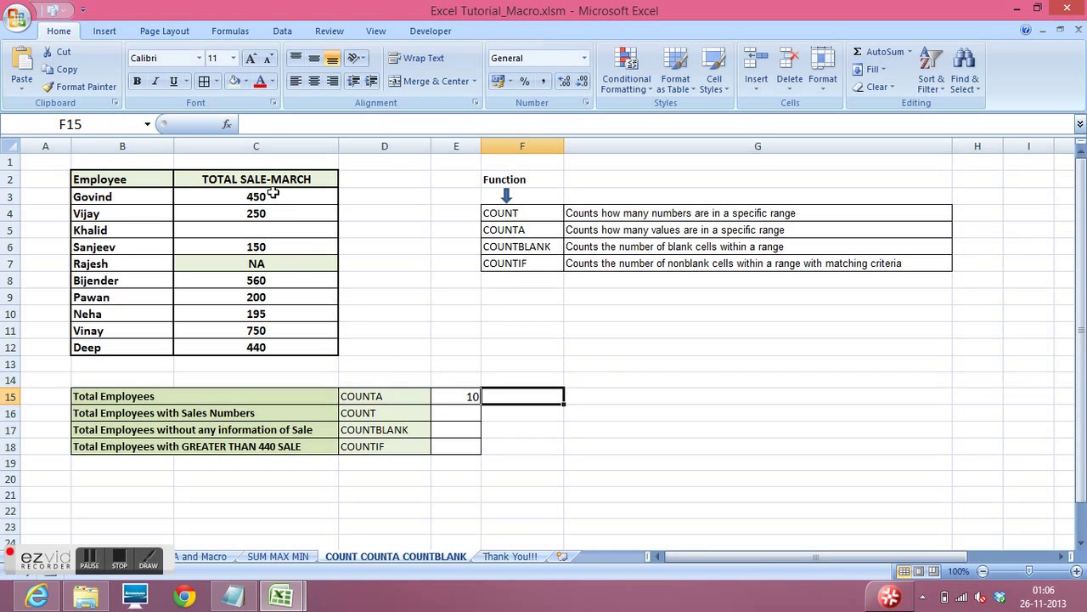
drag(270, 196, 277, 346)
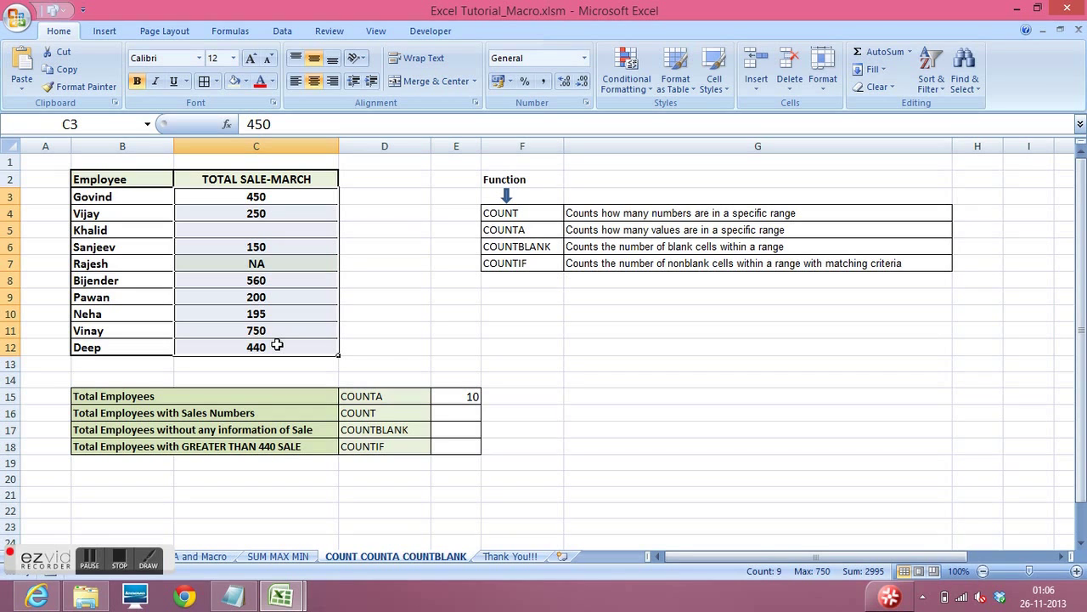
click(464, 415)
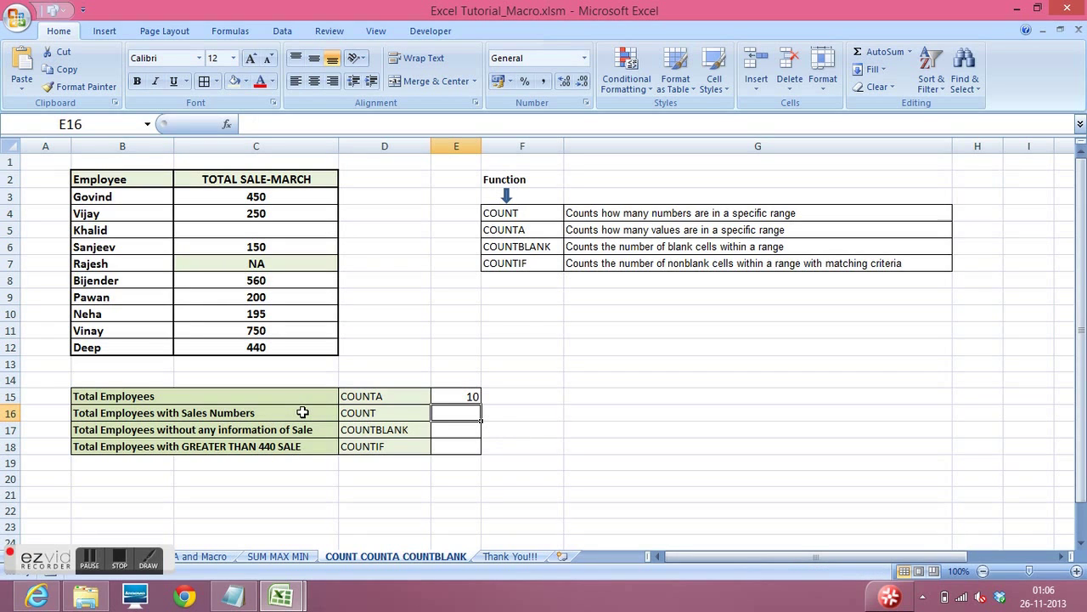
Enter =COUNT(C3:C12) in E16 to count the numeric sales figures
click(391, 416)
click(468, 413)
text(=count)
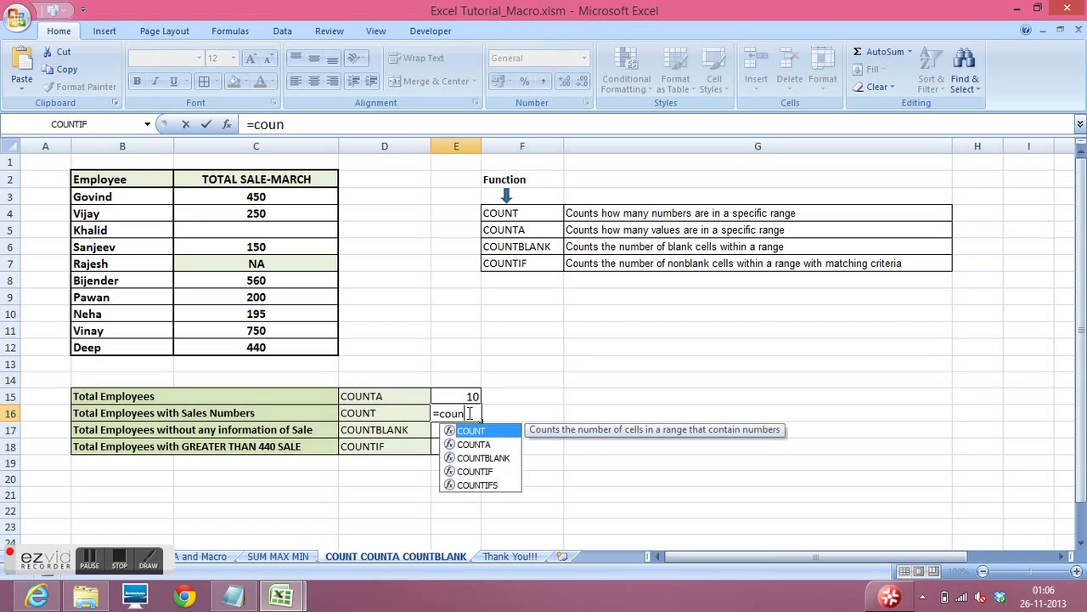
text(()
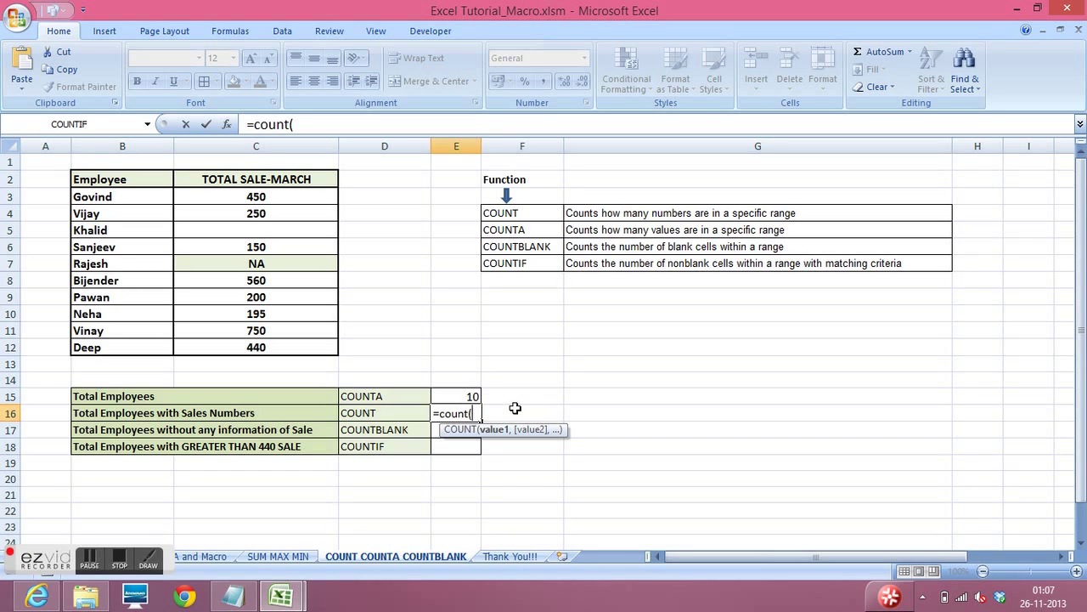
drag(283, 201, 288, 349)
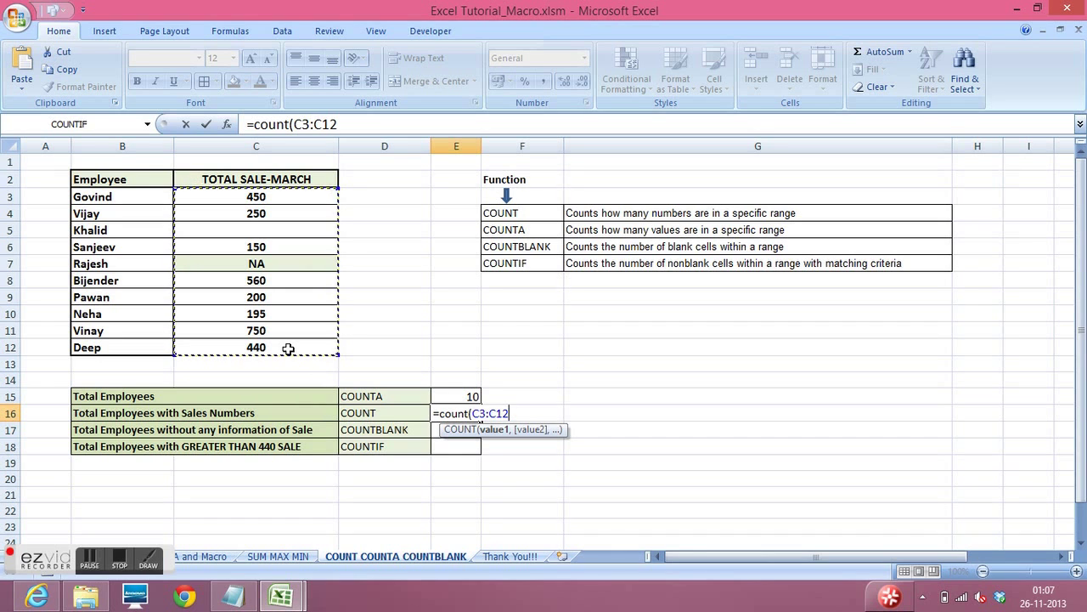
text())
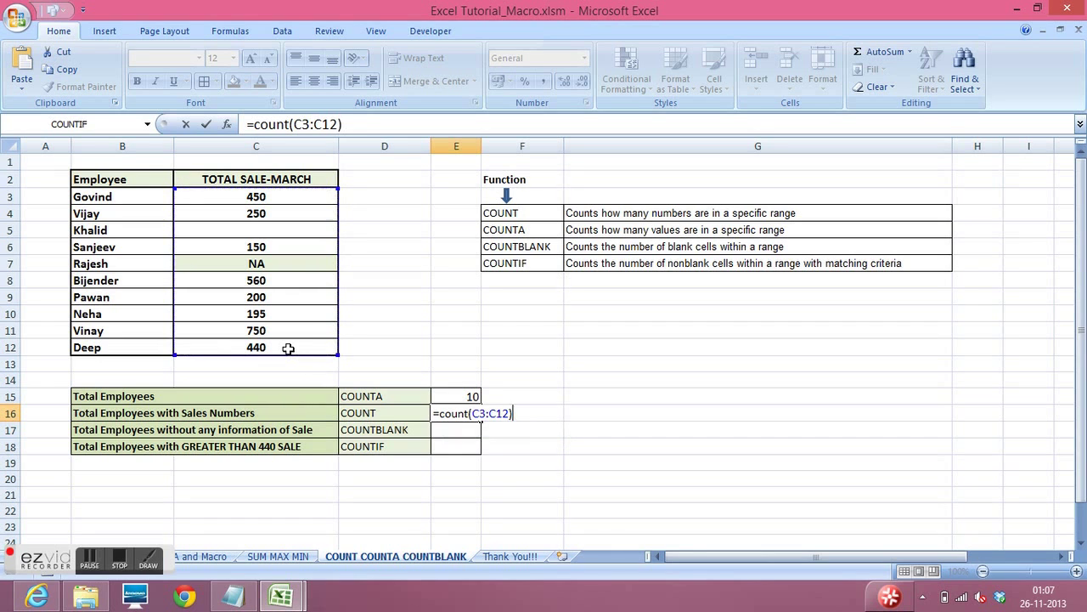
key(Return)
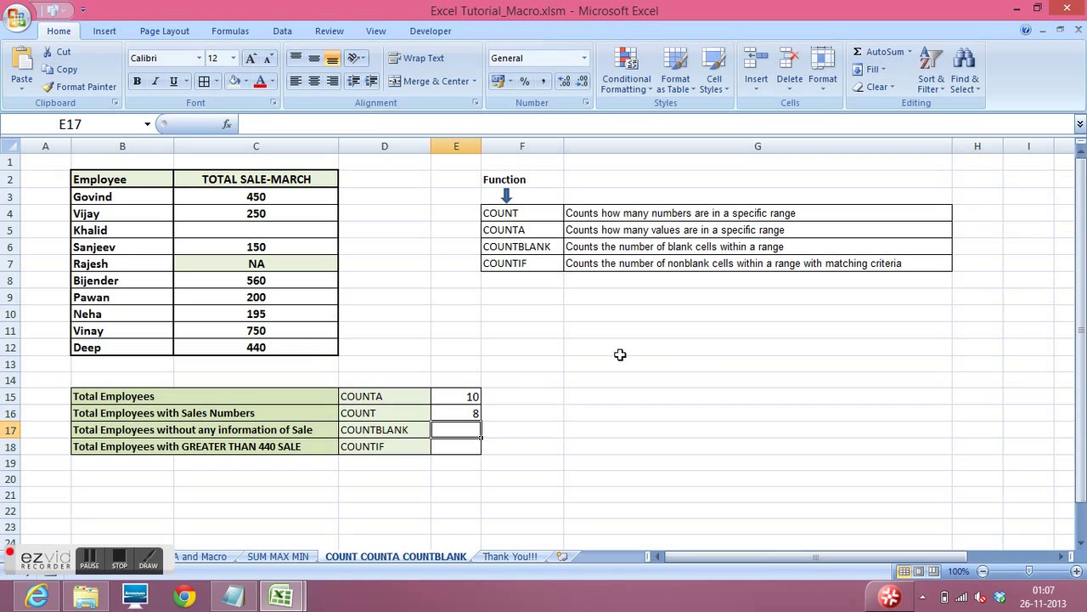
Verify the 8 in E16 against C3:C12, noting the NA entry in C7
click(468, 412)
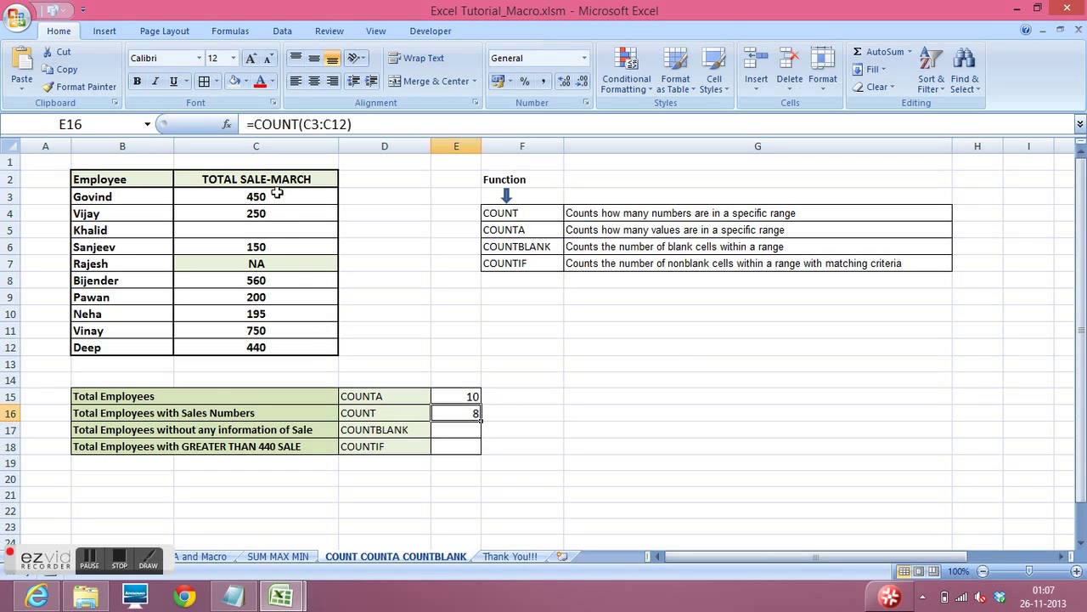
drag(276, 194, 276, 344)
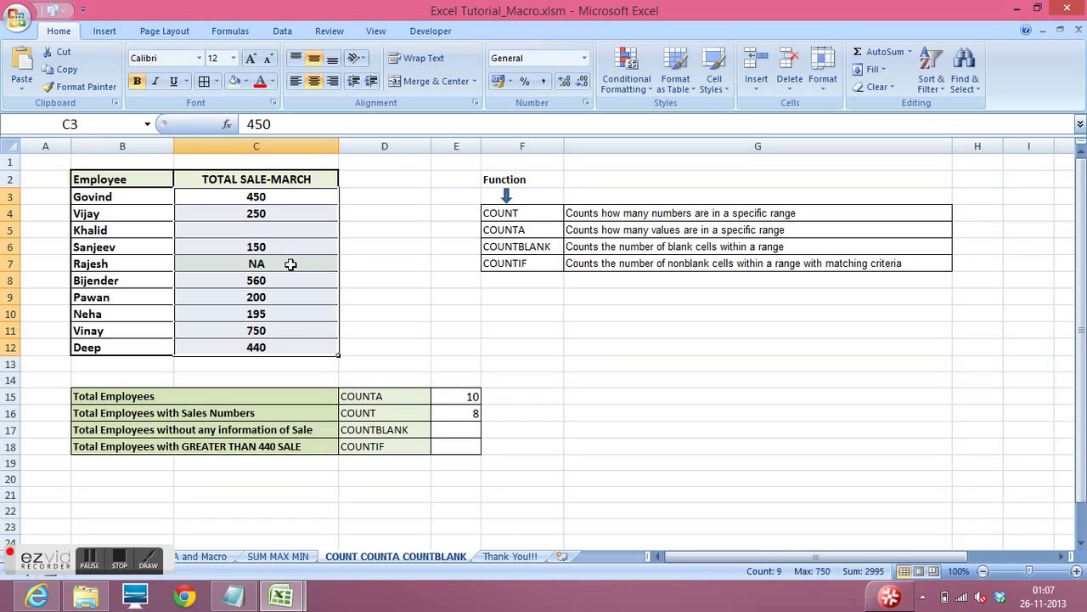
click(290, 264)
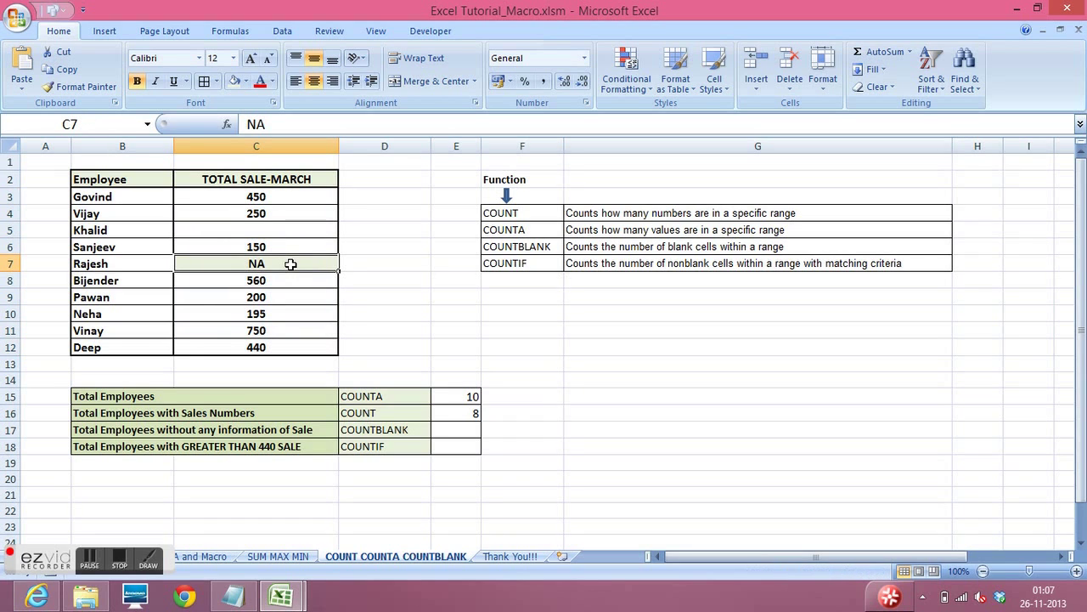
click(445, 415)
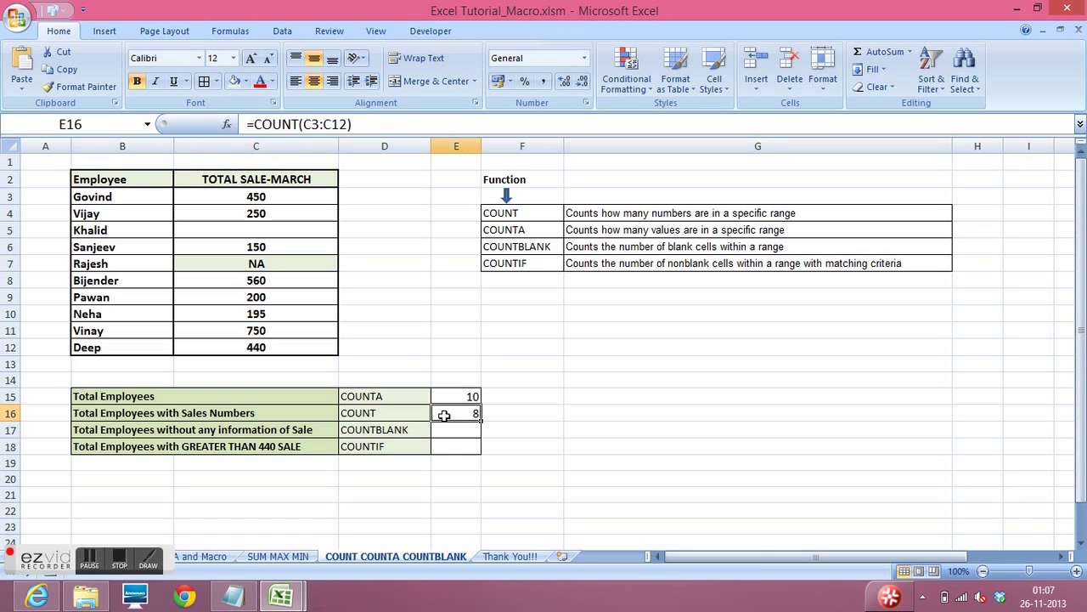
drag(302, 193, 300, 348)
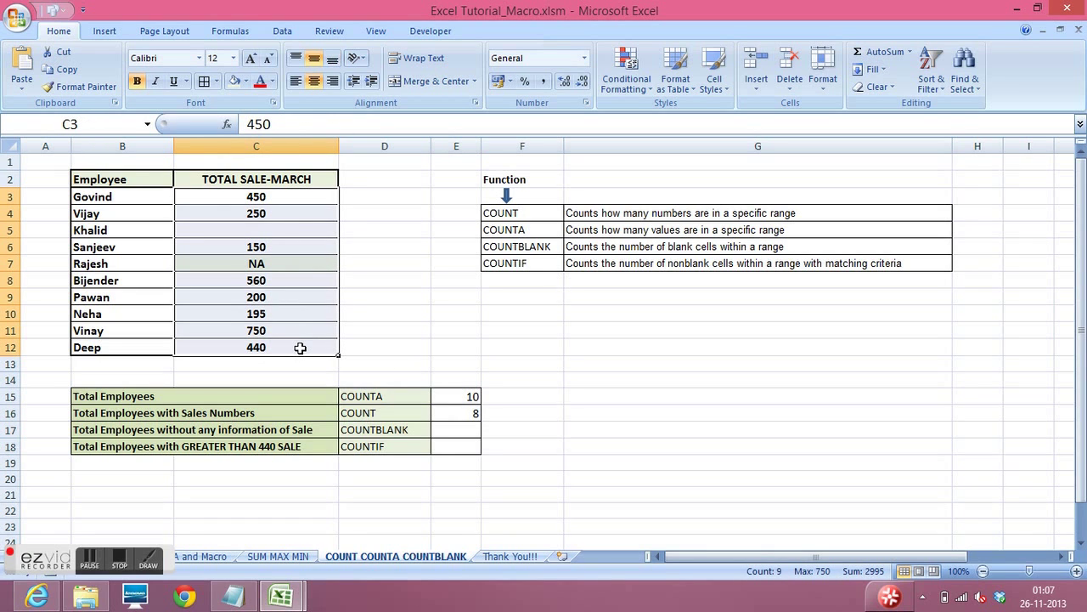
Enter =COUNTBLANK(C3:C12) in E17 and confirm the single empty sales cell gives 1
click(465, 434)
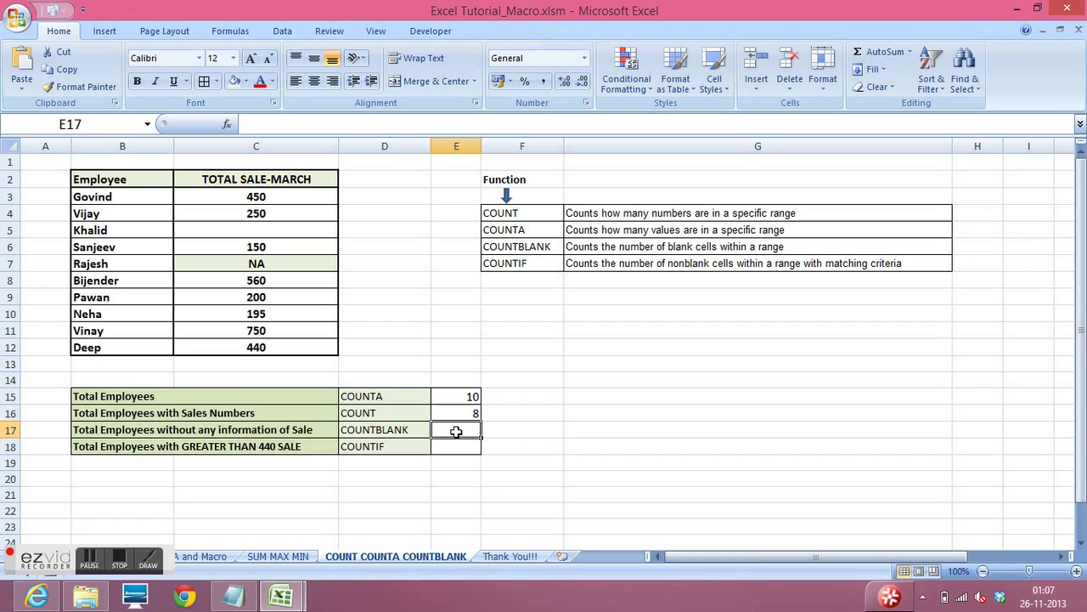
text(=)
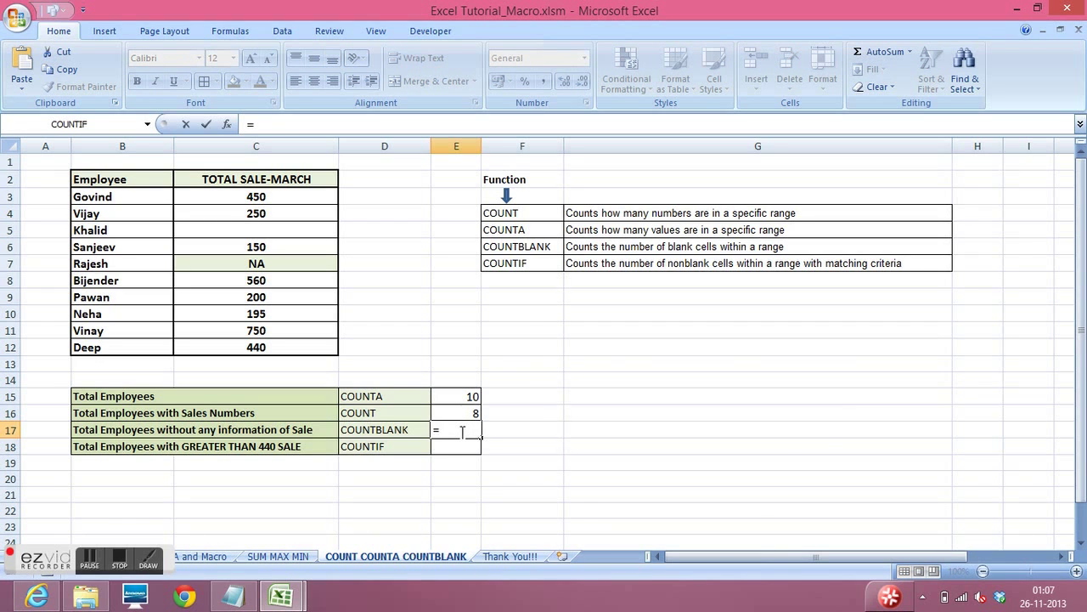
text(countbl)
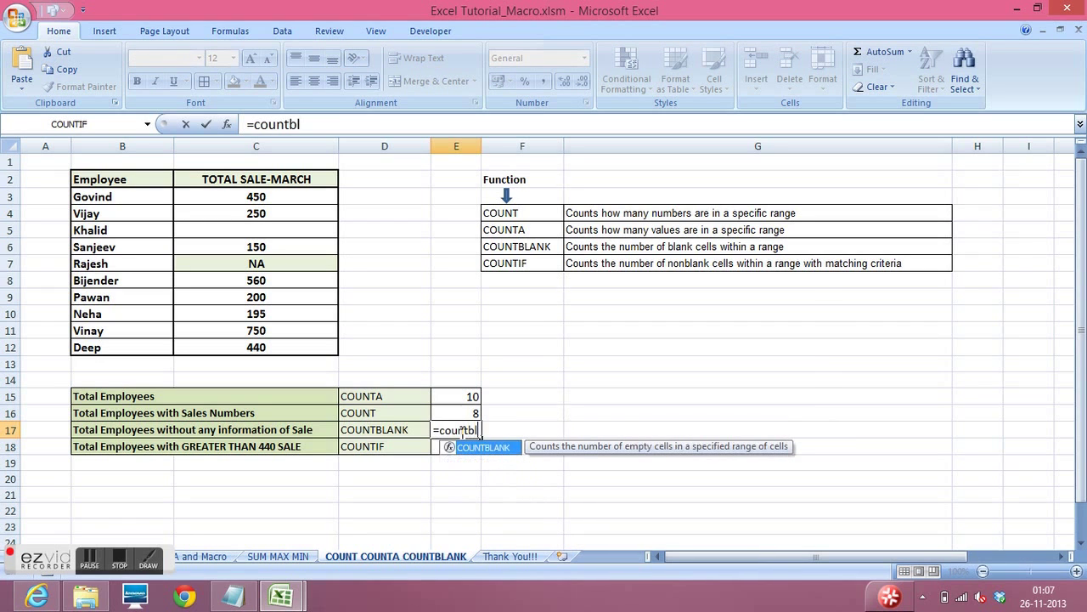
text(ank()
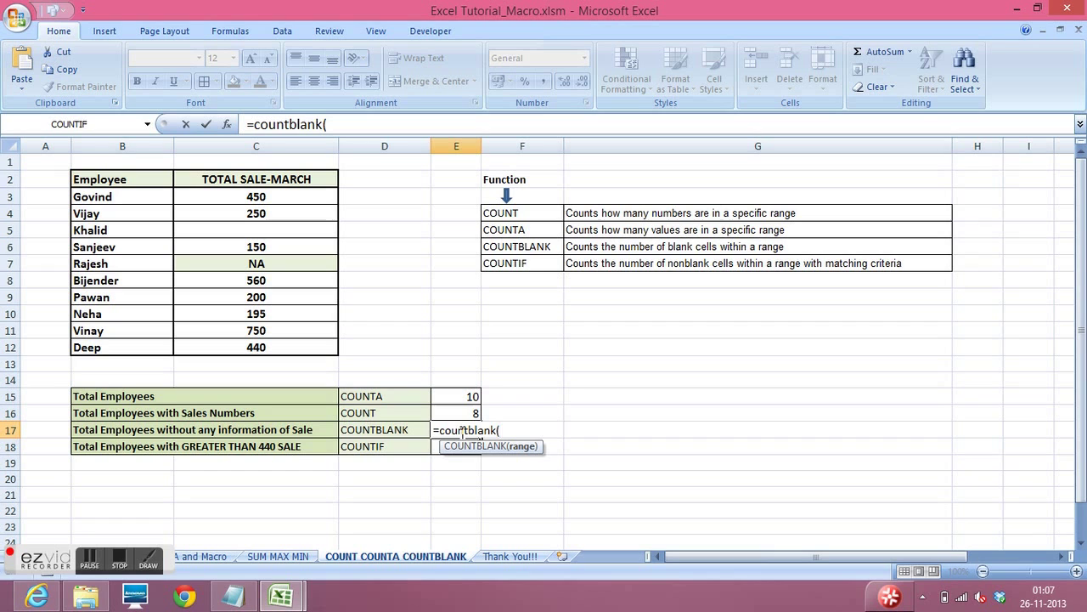
drag(287, 197, 293, 344)
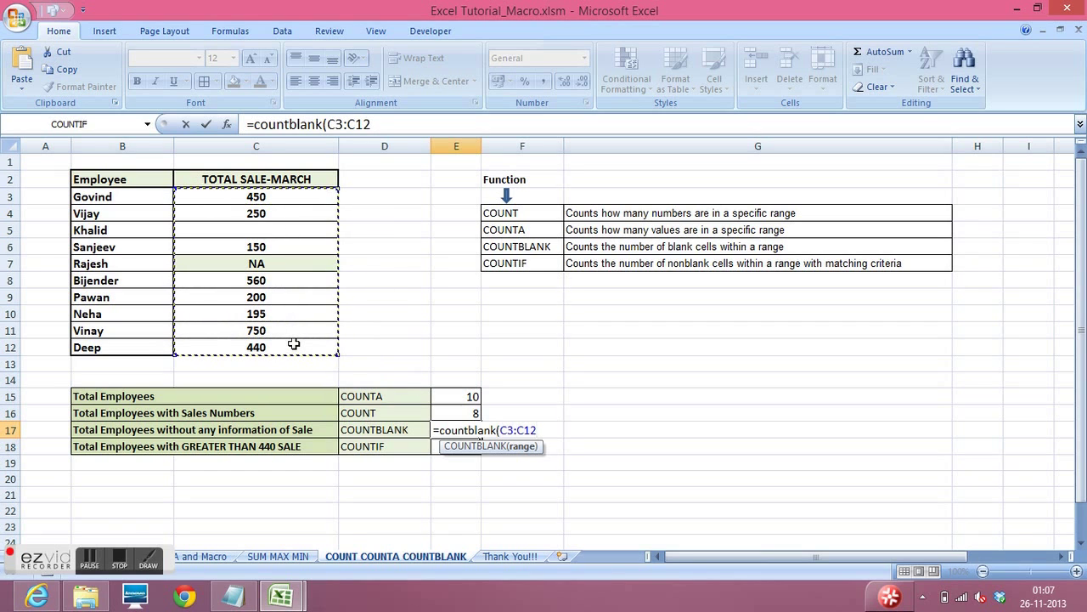
text())
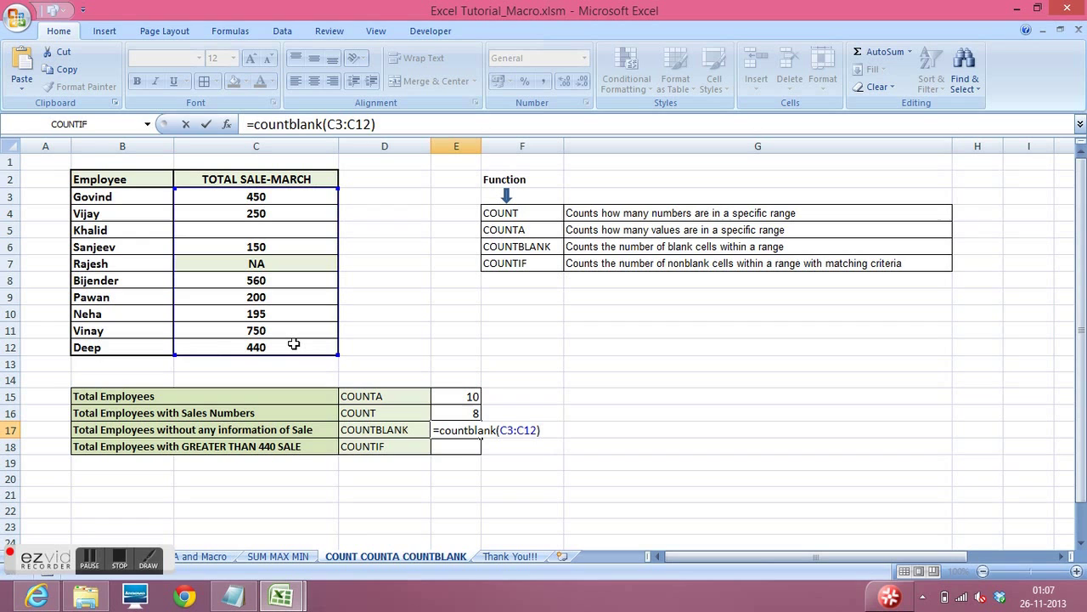
key(Return)
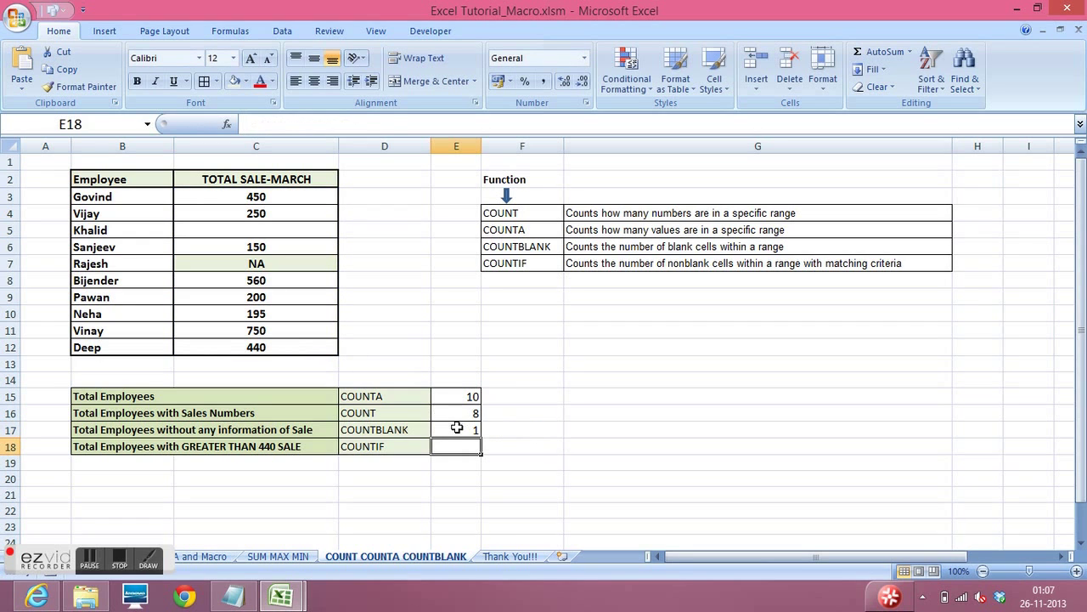
click(457, 427)
drag(281, 197, 286, 350)
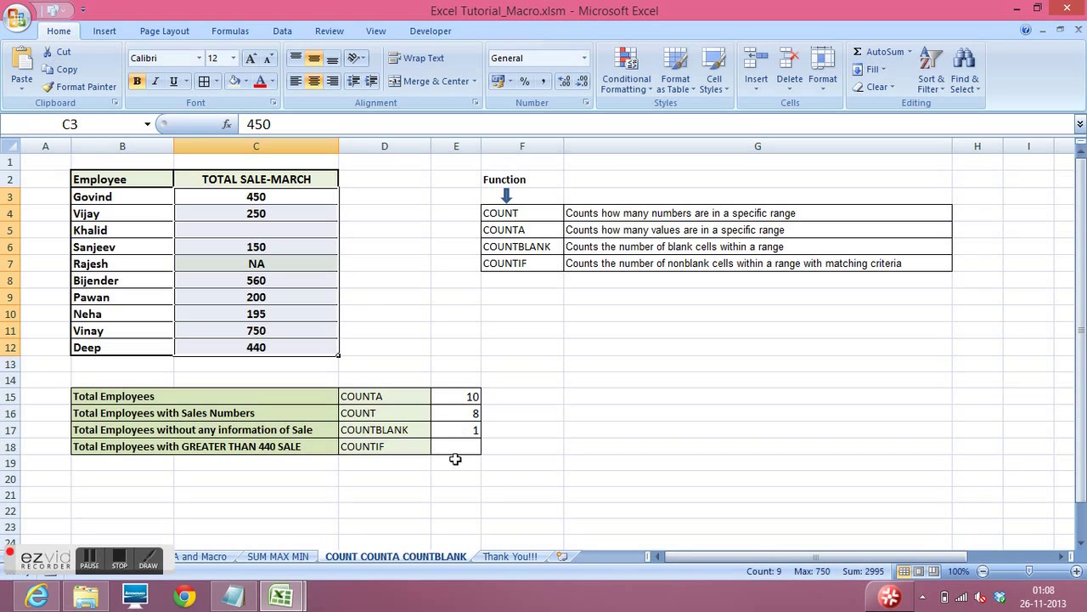
Select E18 and review the COUNTIF description and the March sales figures
click(456, 445)
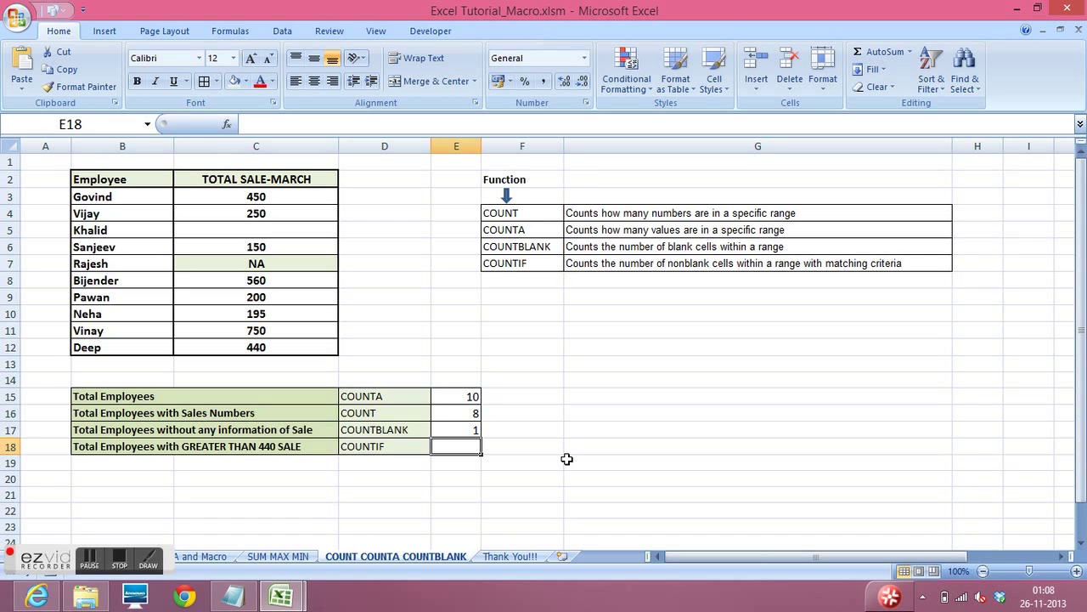
click(627, 264)
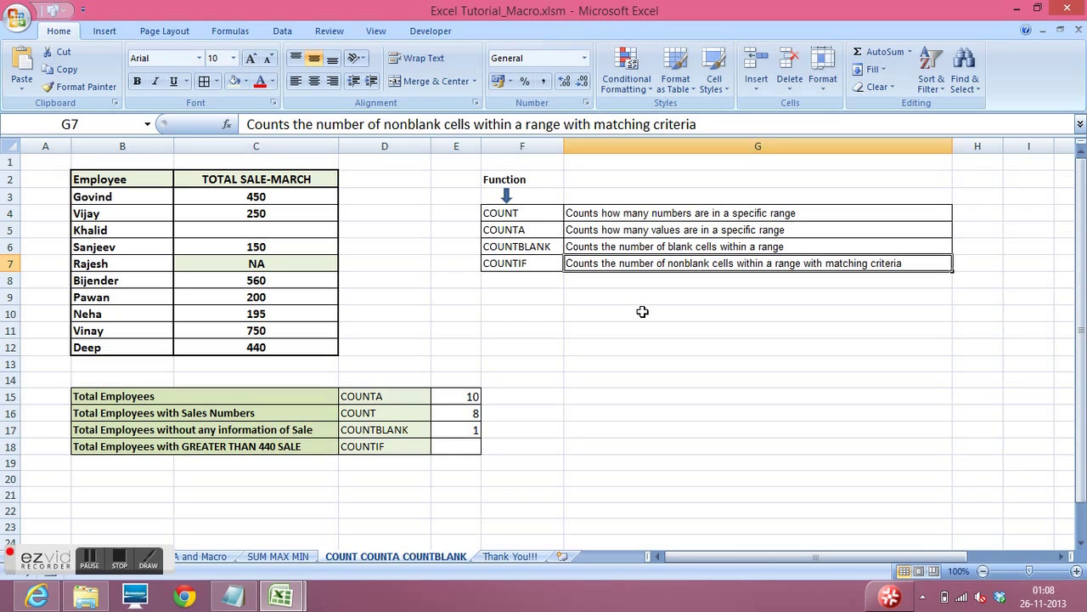
click(458, 448)
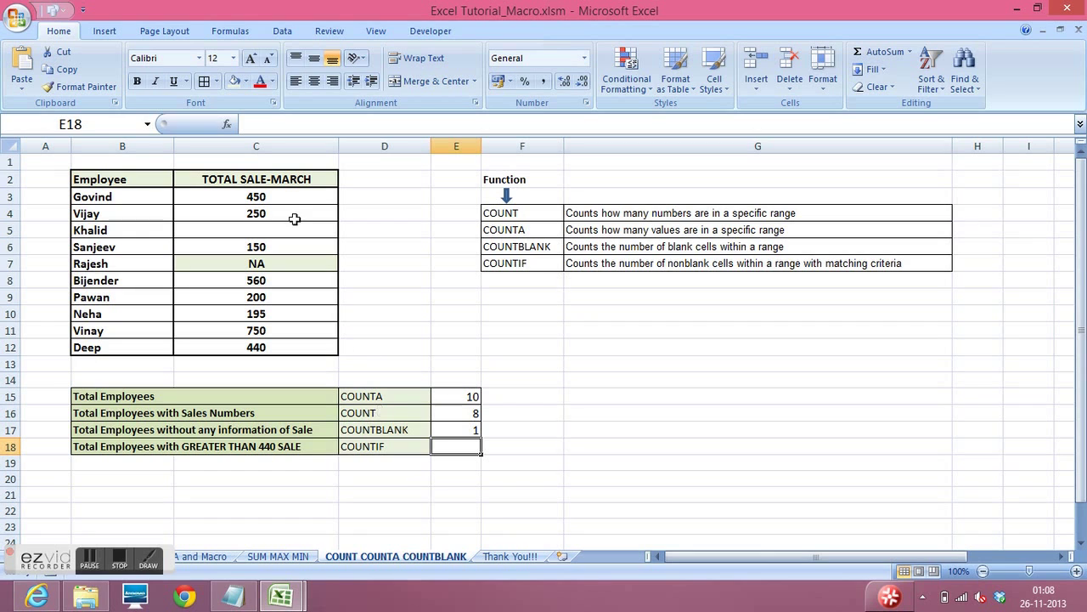
drag(287, 196, 281, 344)
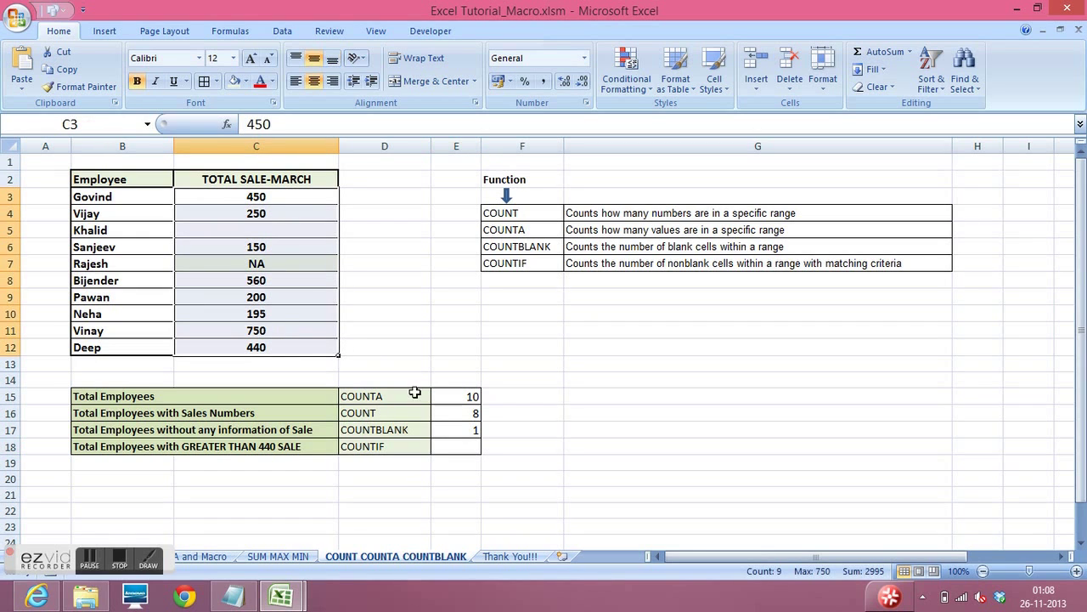
click(451, 445)
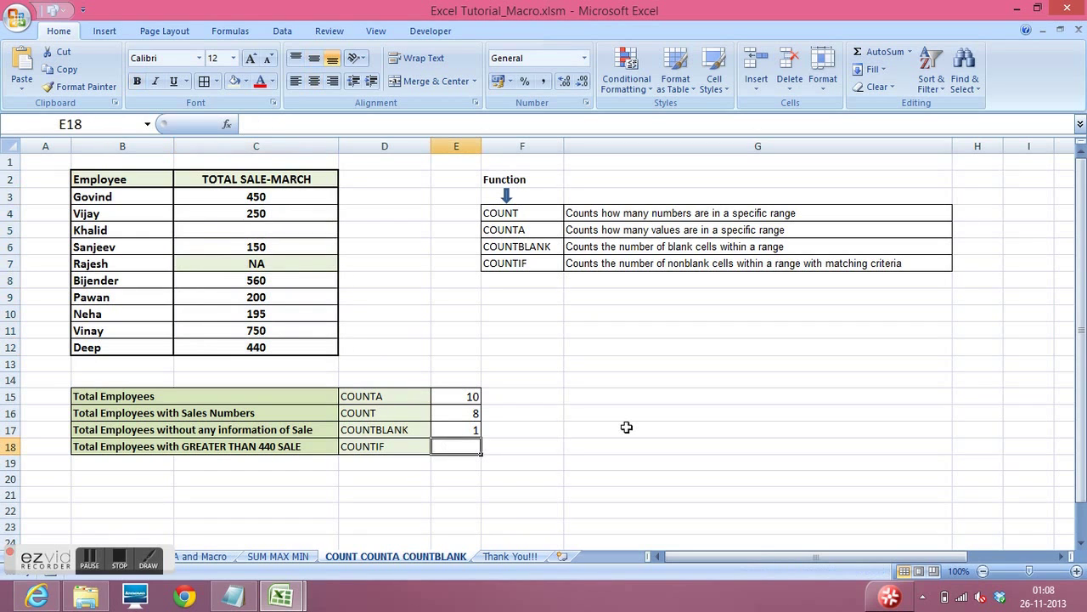
Enter =COUNTIF(C3:C12,">440") in E18, returning 3
text(=count)
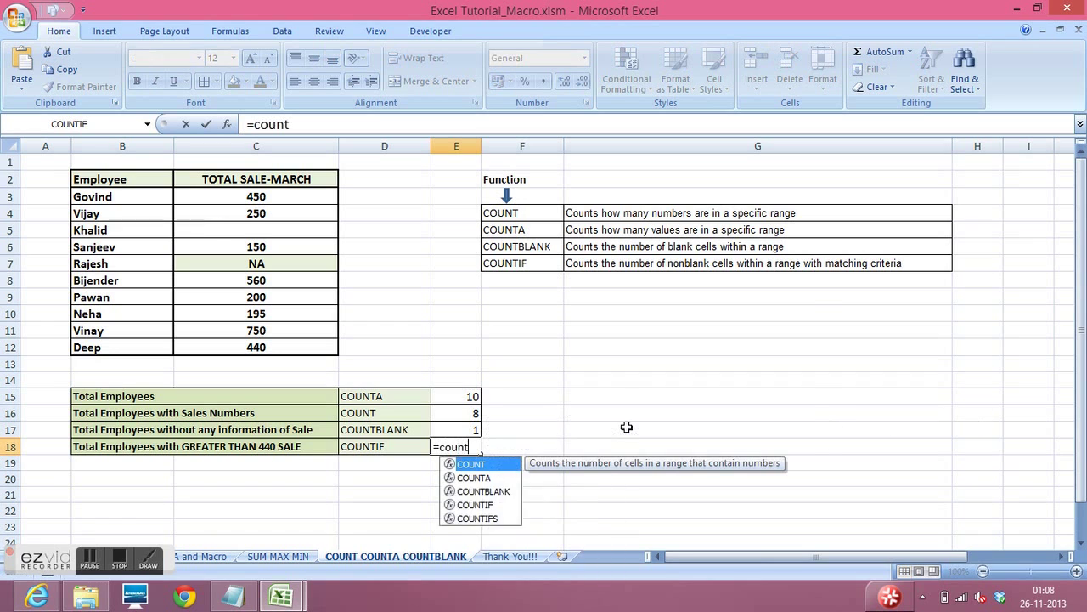
text(if()
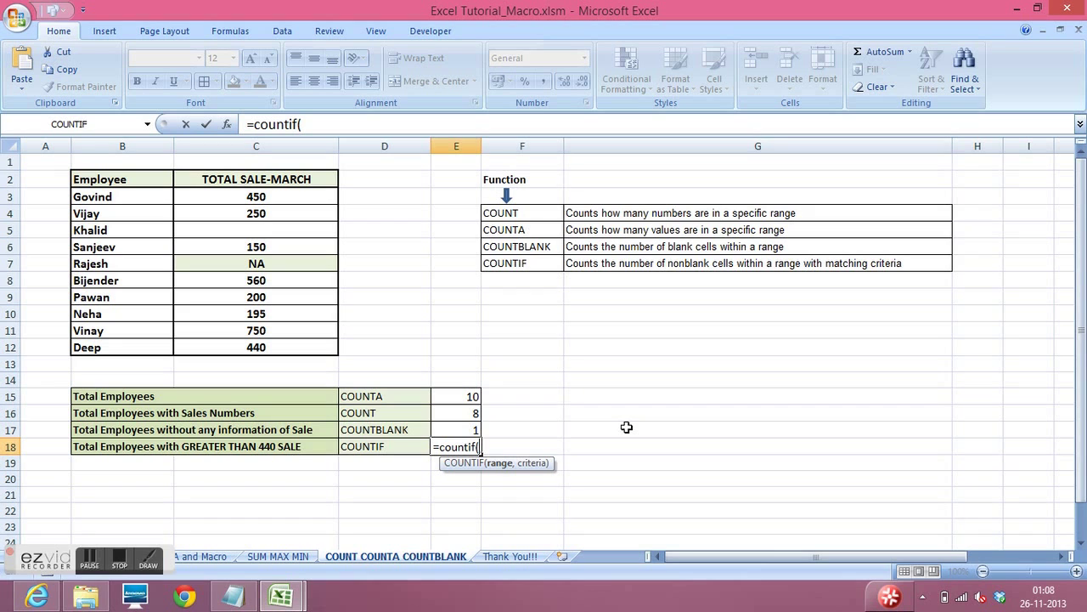
click(259, 202)
drag(259, 208, 276, 340)
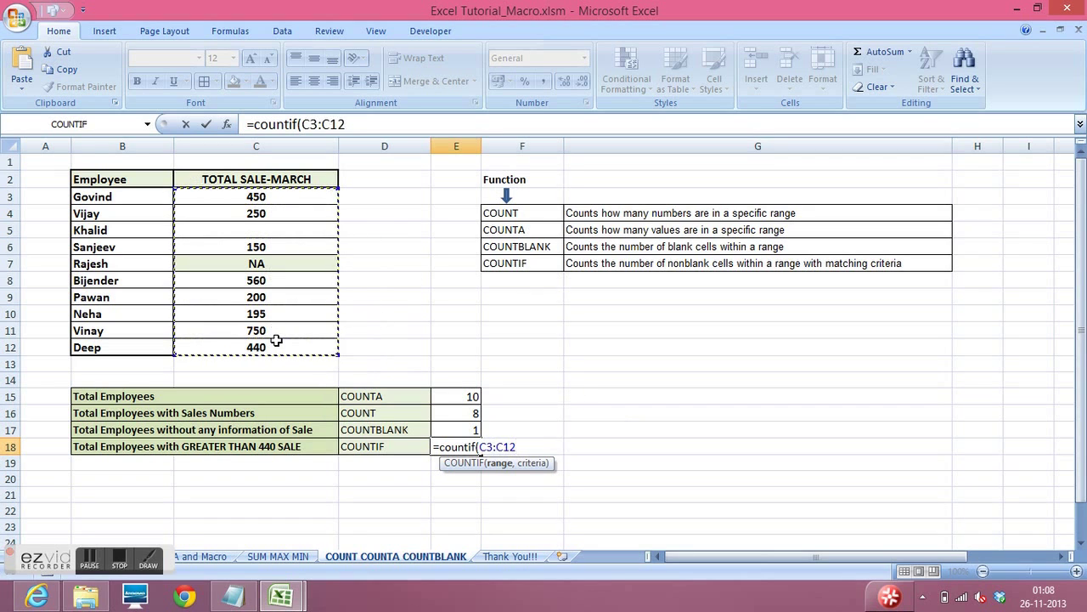
text(,)
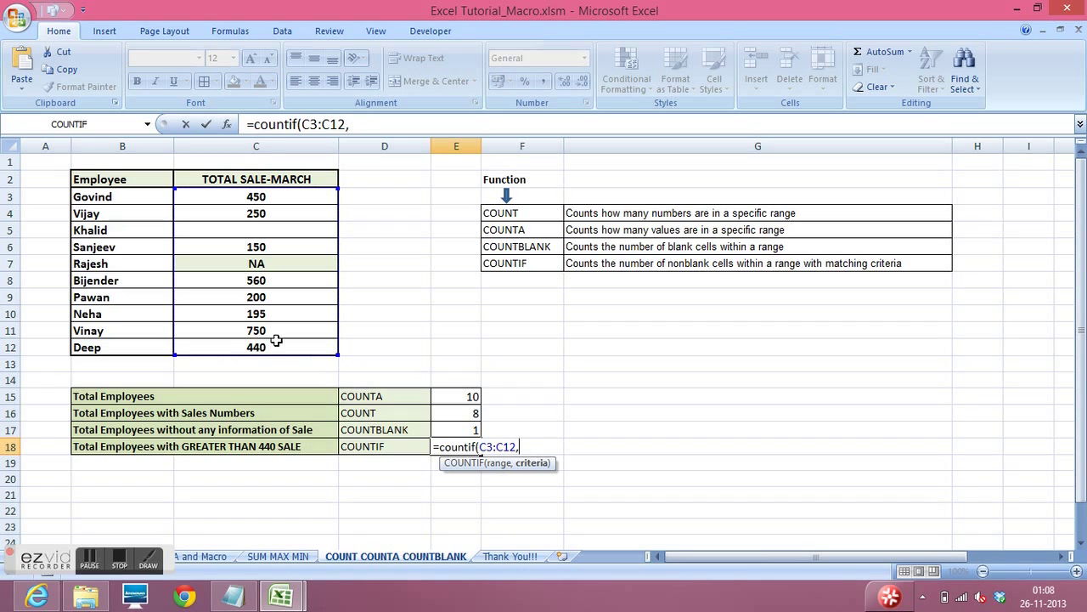
text(")
text(>)
text(440)
text(")
text())
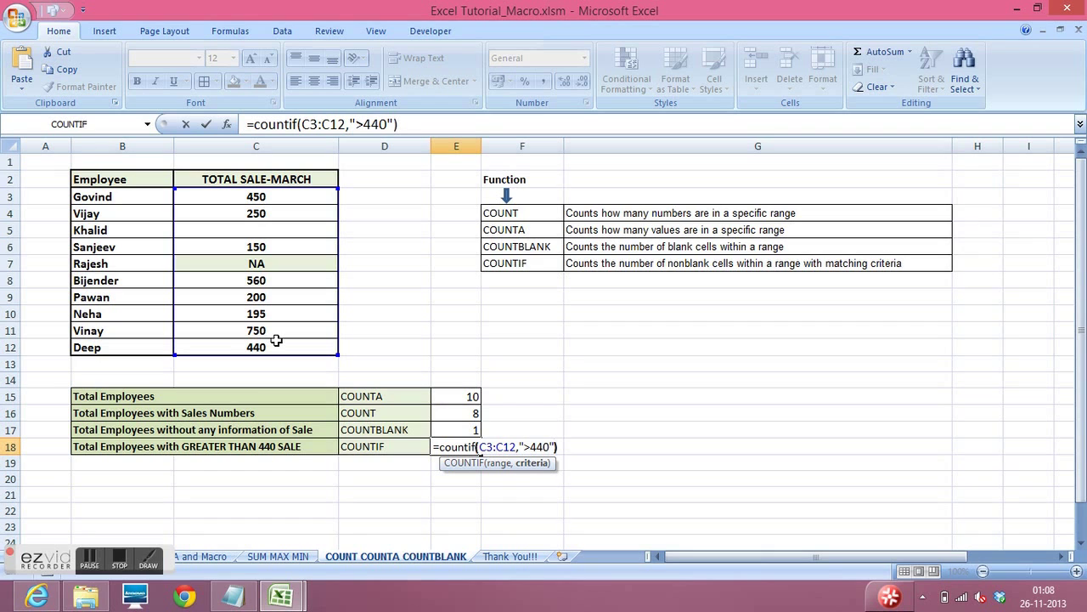
key(Return)
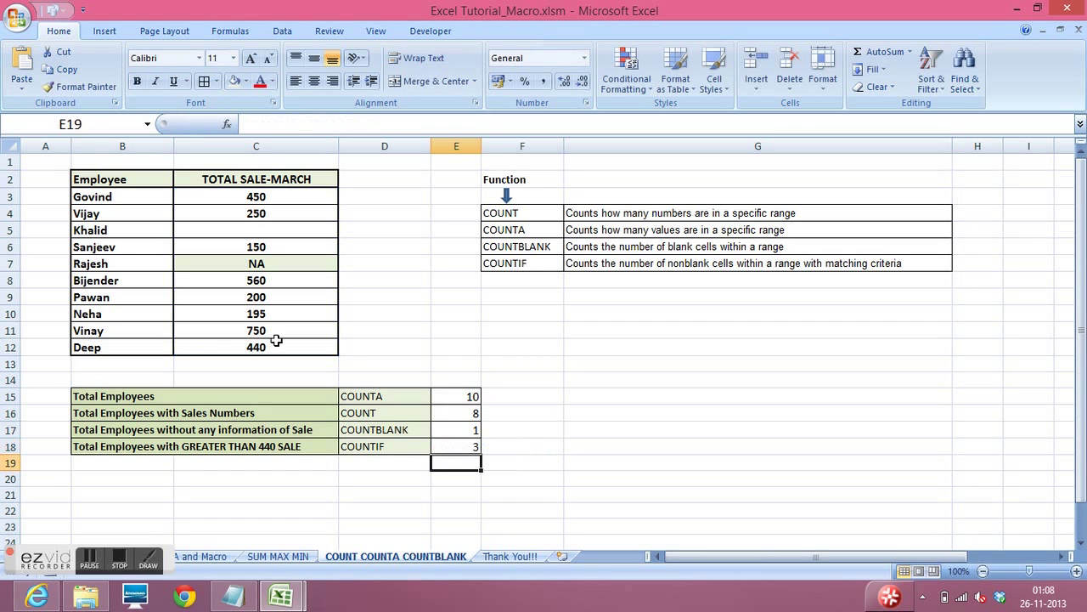
click(468, 445)
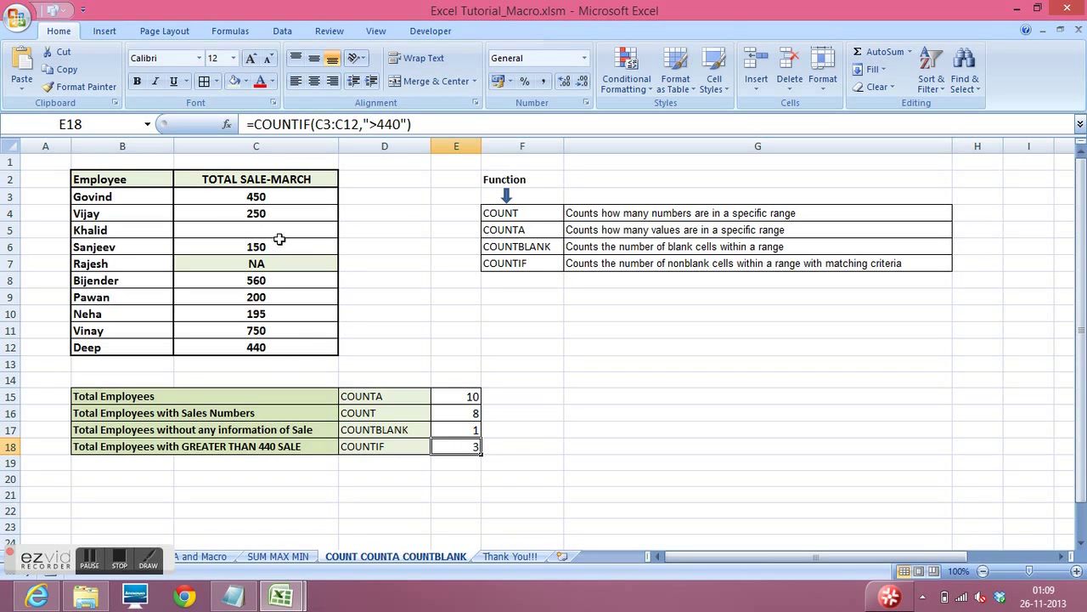
click(270, 281)
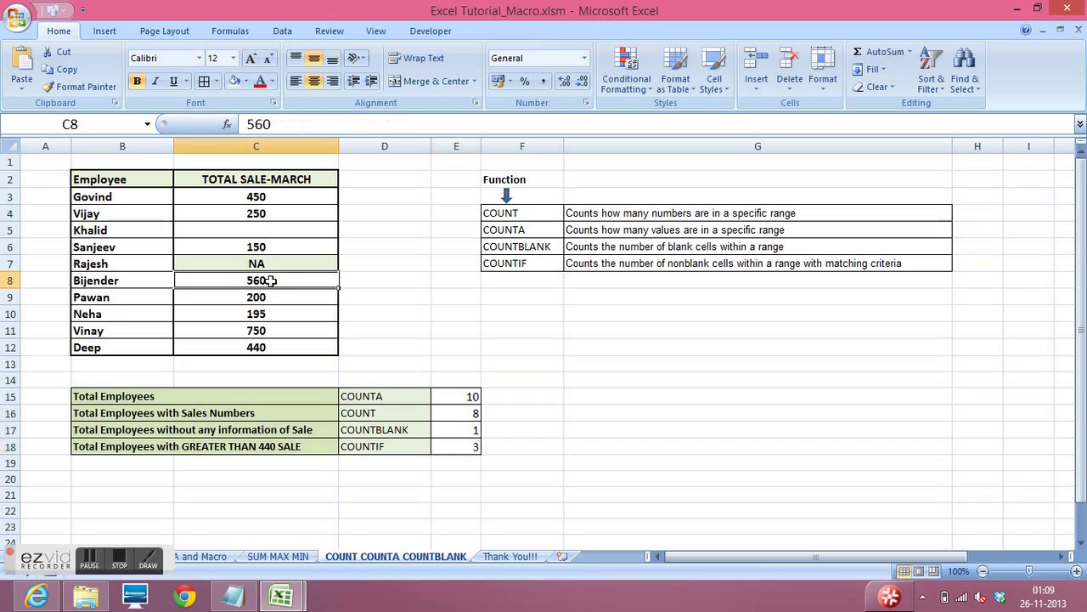
click(266, 331)
click(263, 196)
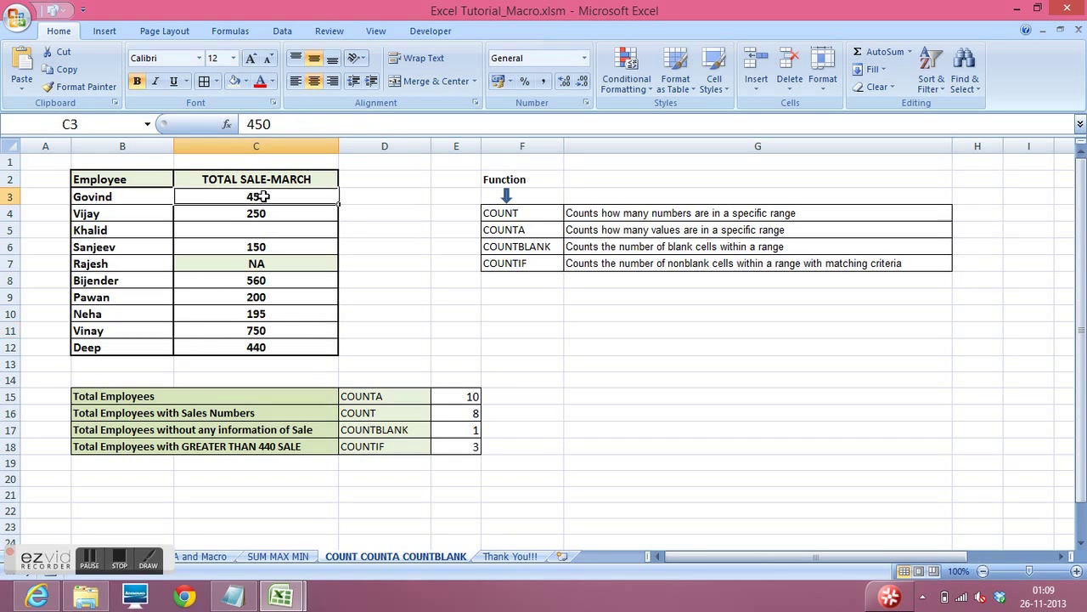
click(509, 395)
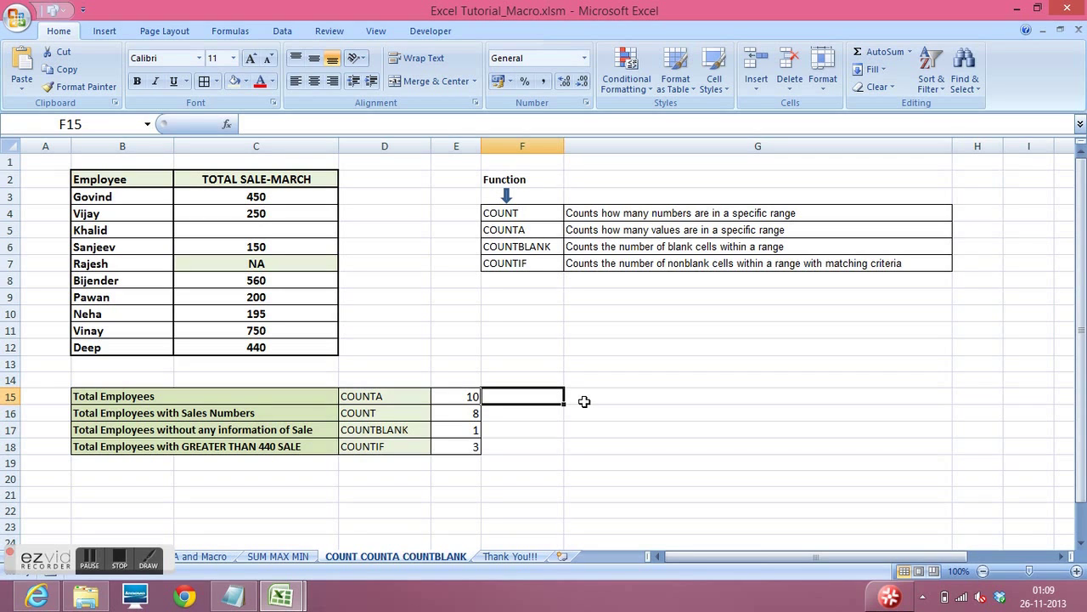
click(227, 128)
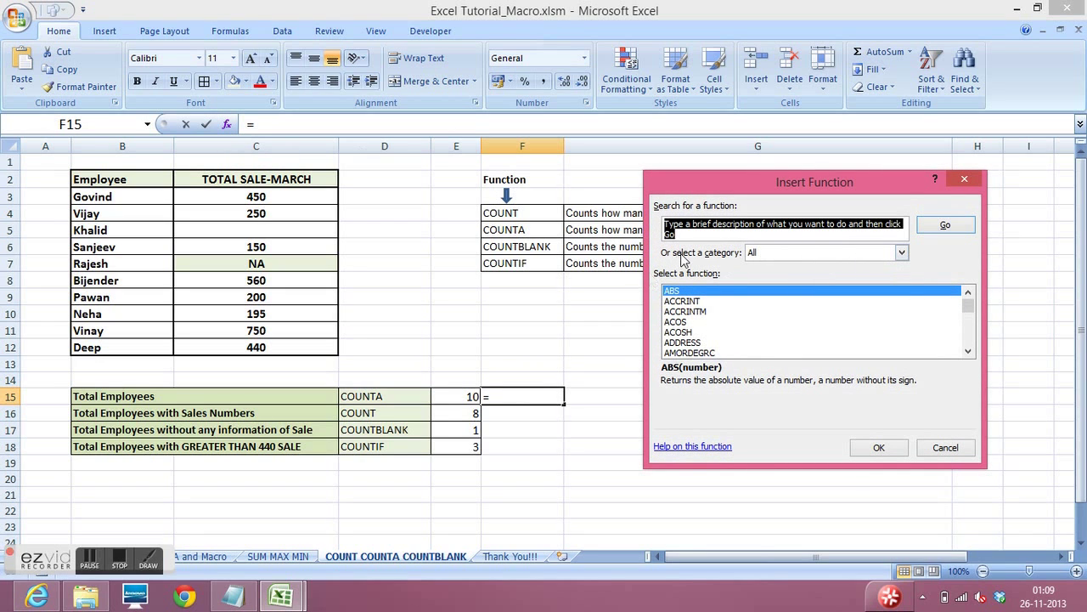
click(901, 253)
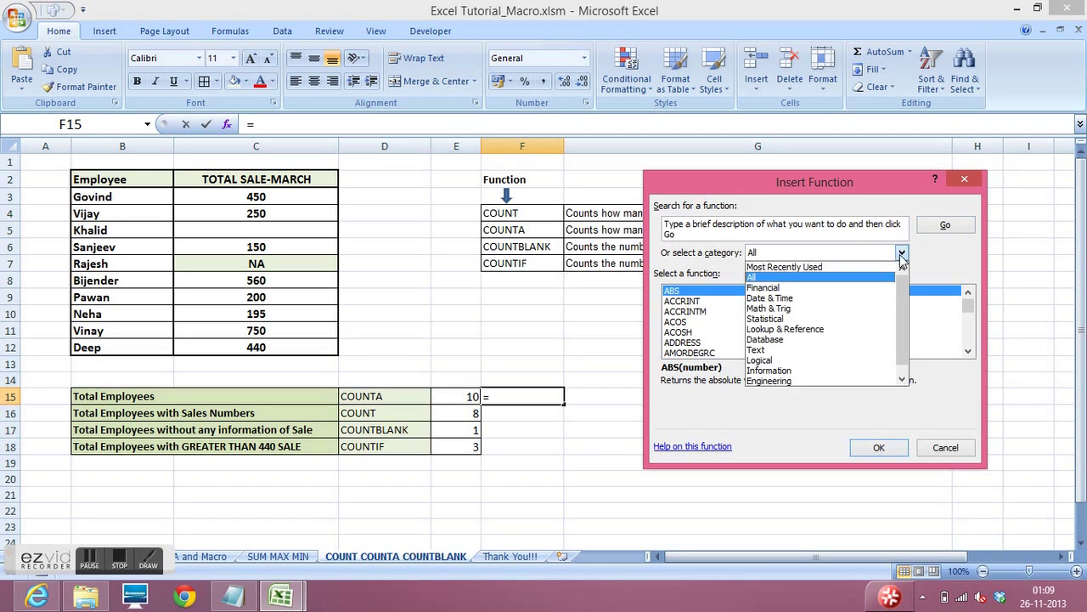
click(813, 267)
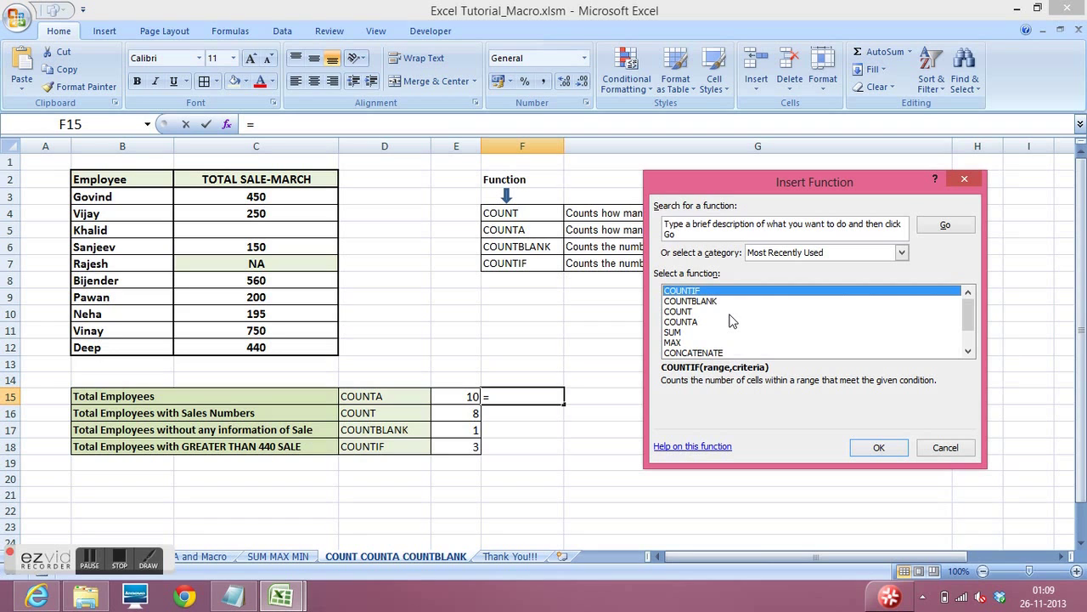
click(688, 322)
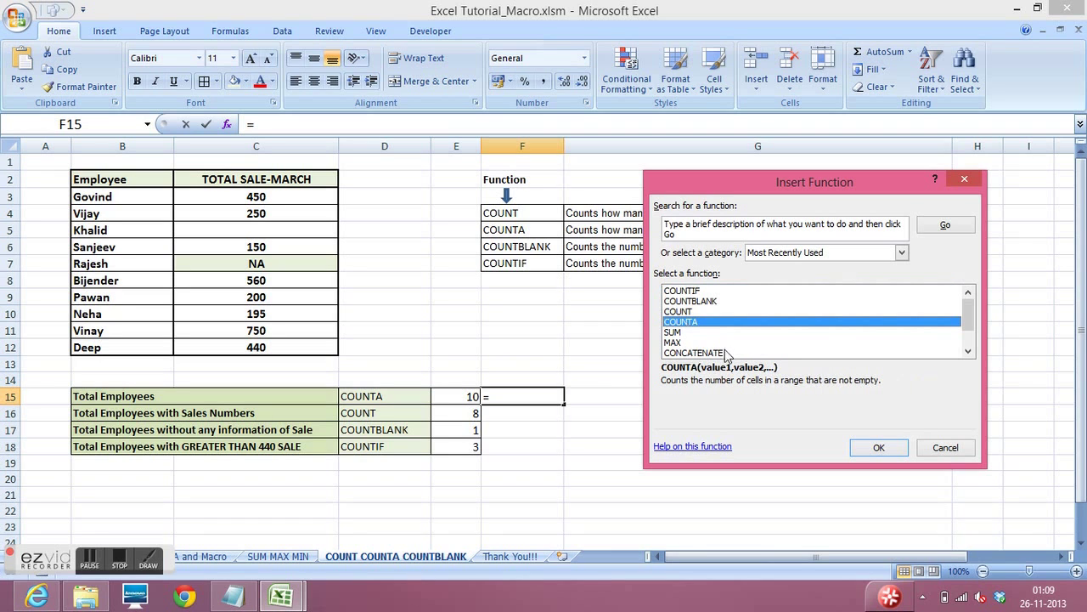
click(873, 447)
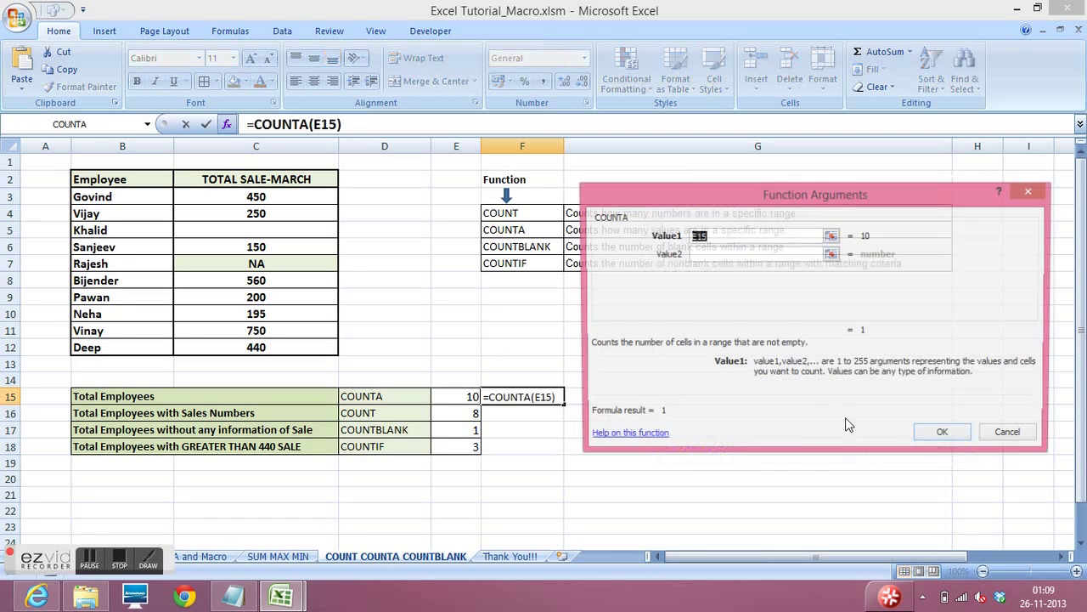
drag(817, 202, 832, 240)
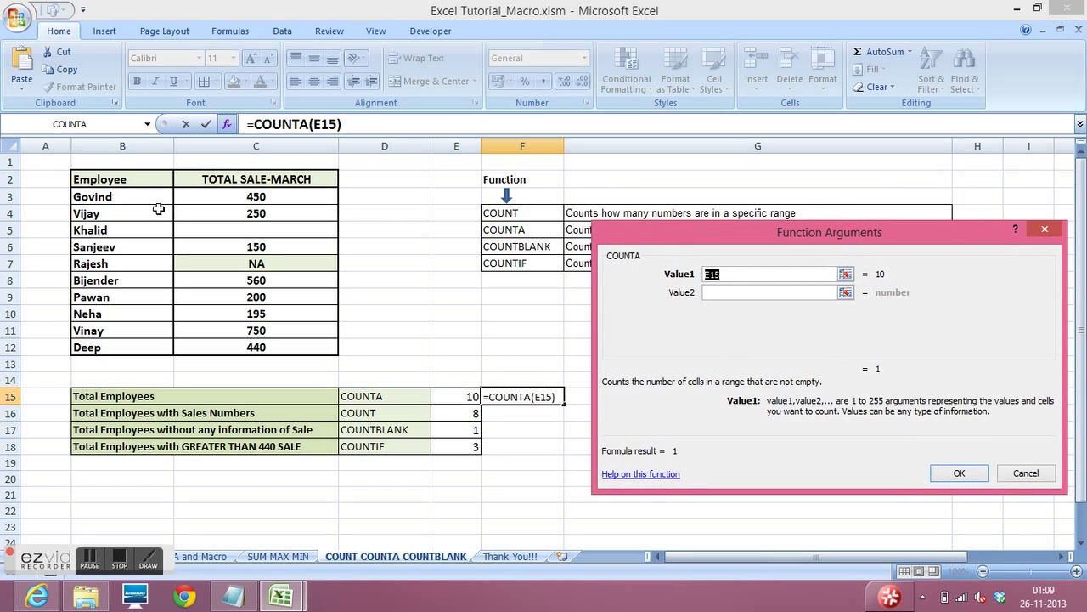
drag(123, 200, 127, 345)
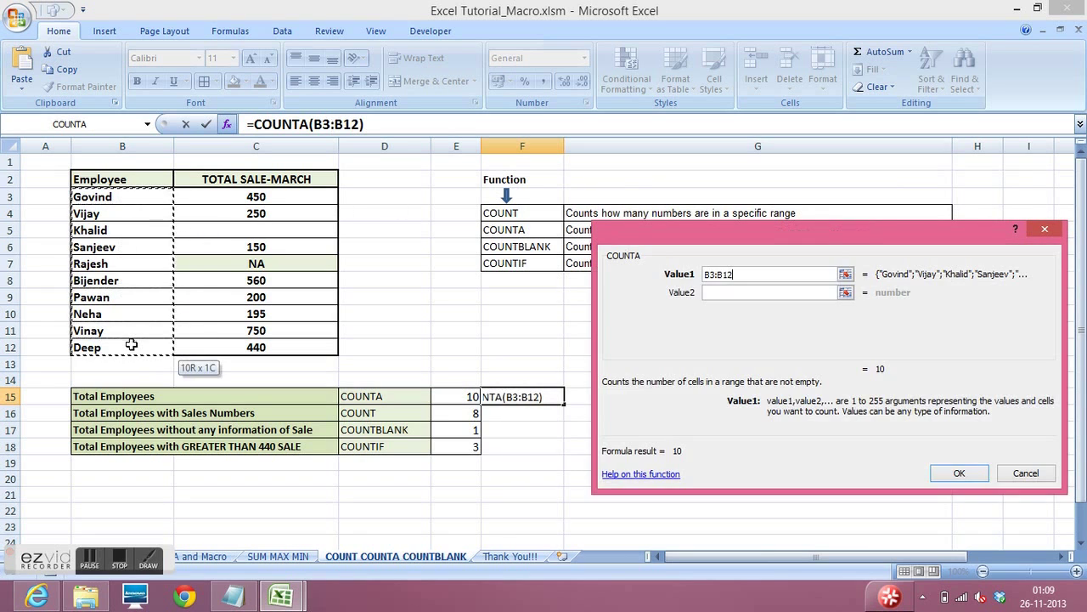
click(967, 475)
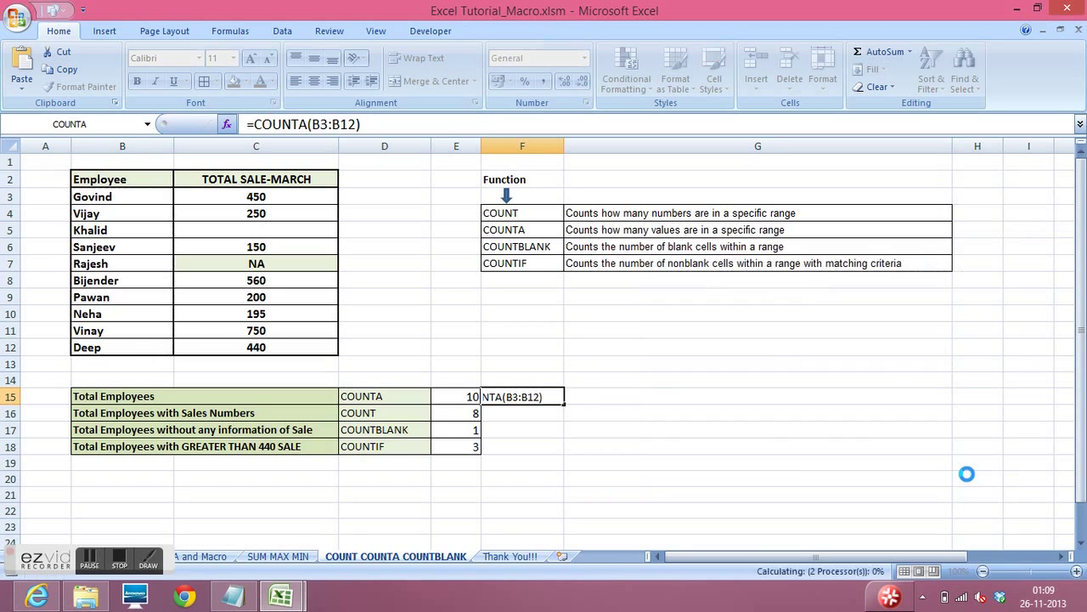
click(686, 433)
click(529, 396)
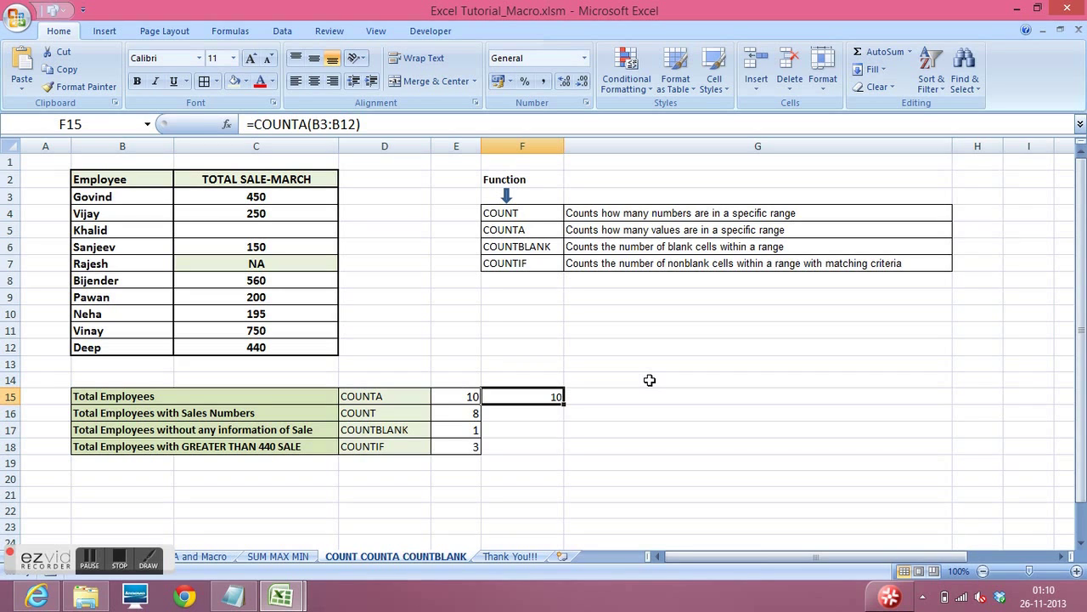
key(Delete)
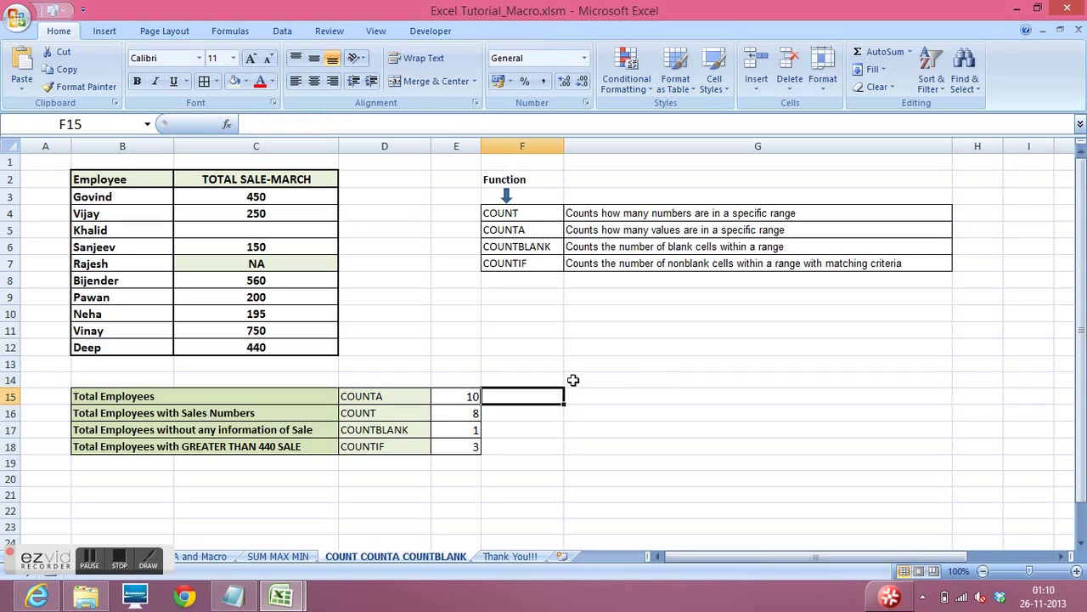
Open the Thank You!!! sheet with the workbook's closing message
click(486, 340)
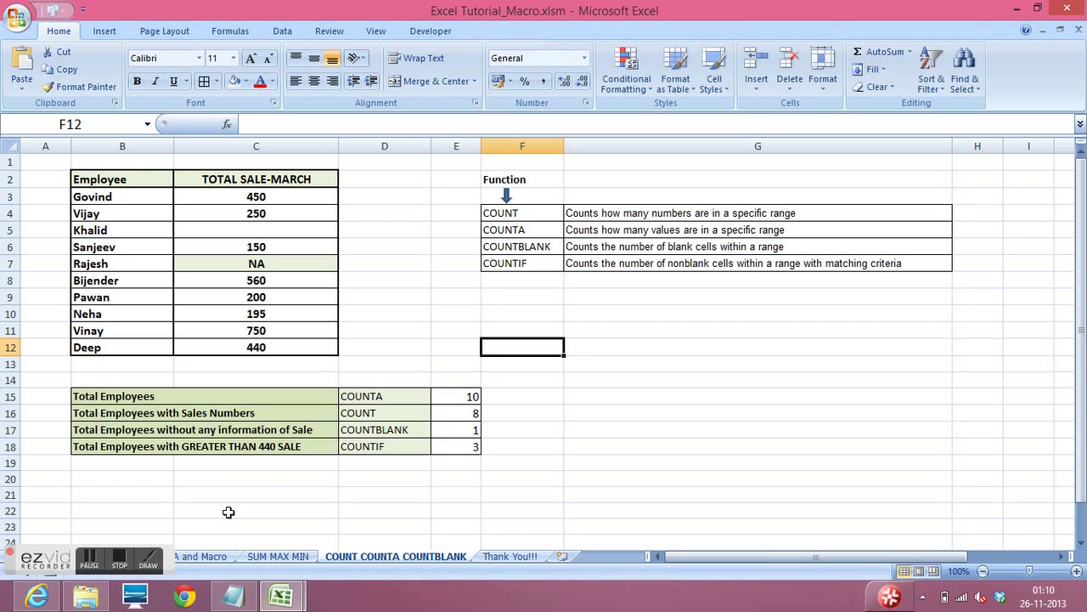
click(509, 556)
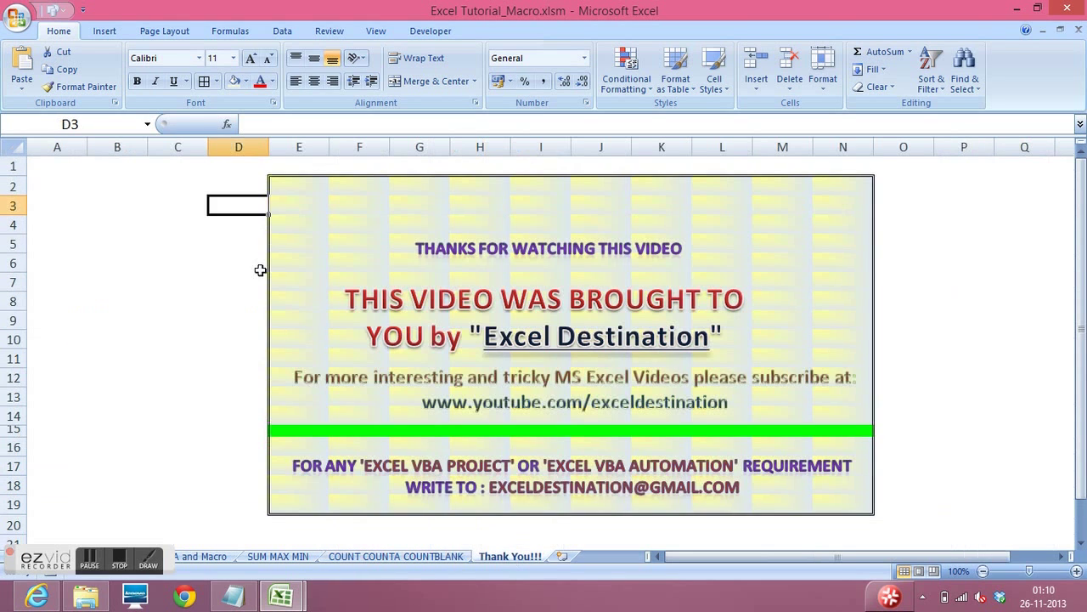
click(180, 163)
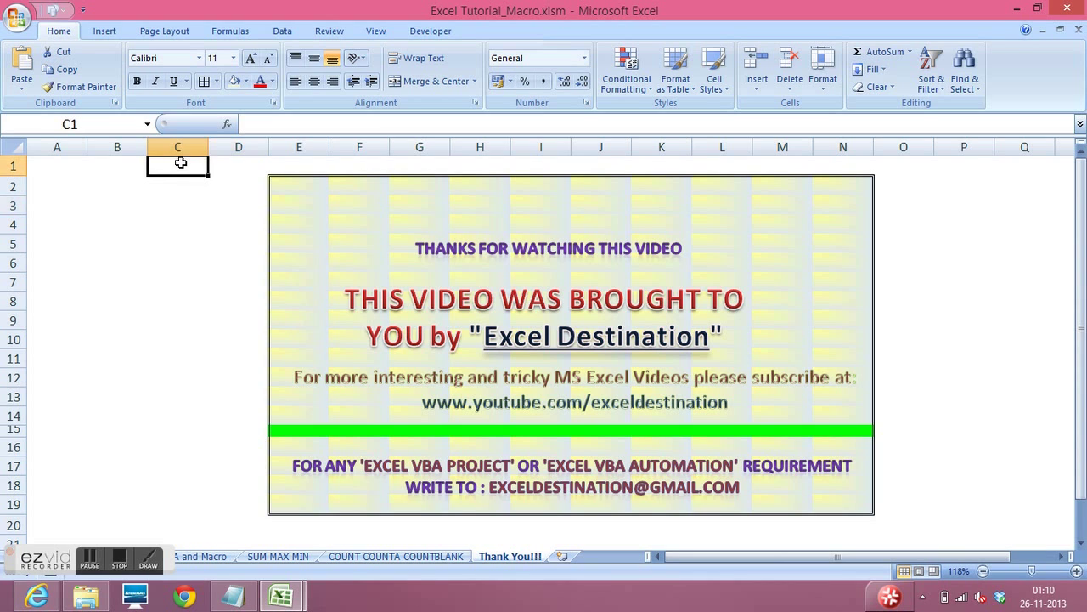